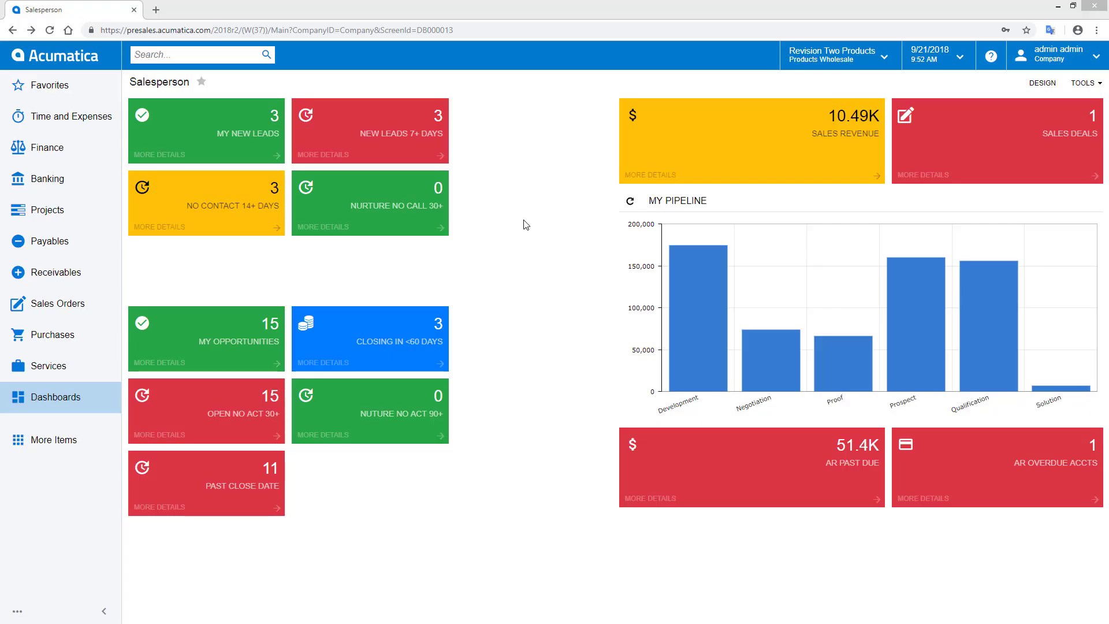
Step: Reach opportunity OP000376's line items from the My Opportunities list
{"action": "left_click", "coordinate": [247, 349]}
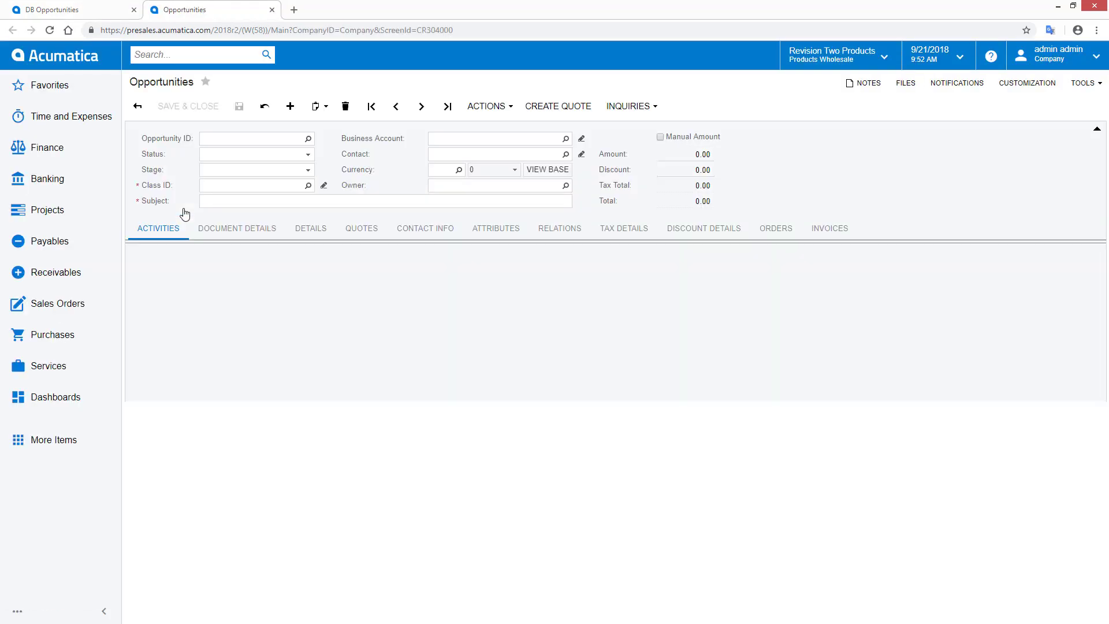
{"action": "left_click", "coordinate": [361, 228]}
{"action": "left_click", "coordinate": [237, 228]}
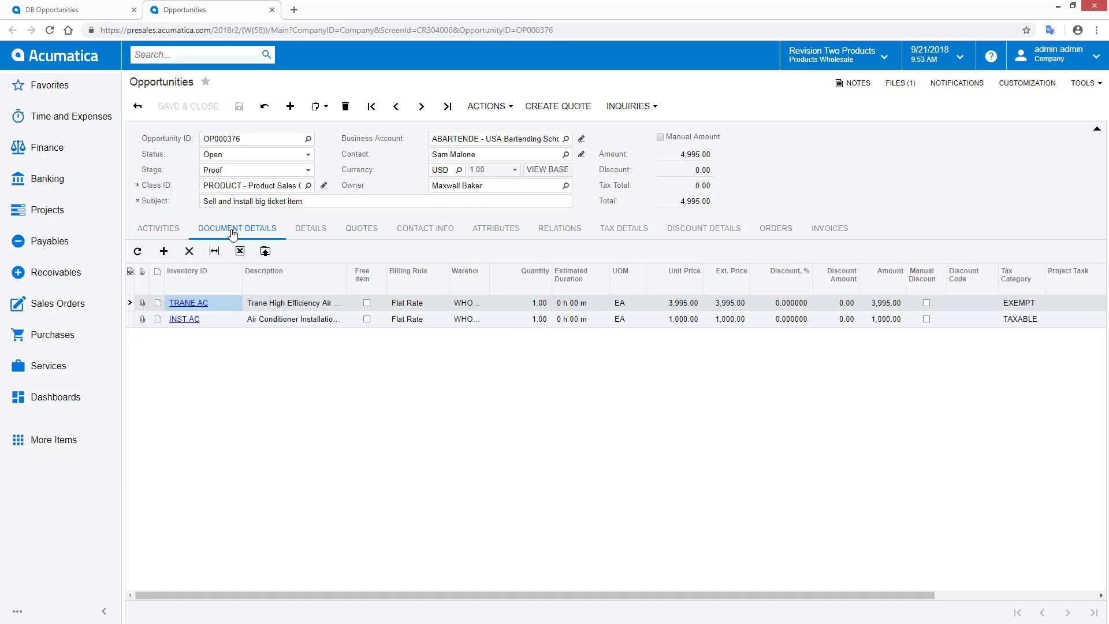
{"action": "left_click_drag", "start_coordinate": [390, 597], "coordinate": [617, 599]}
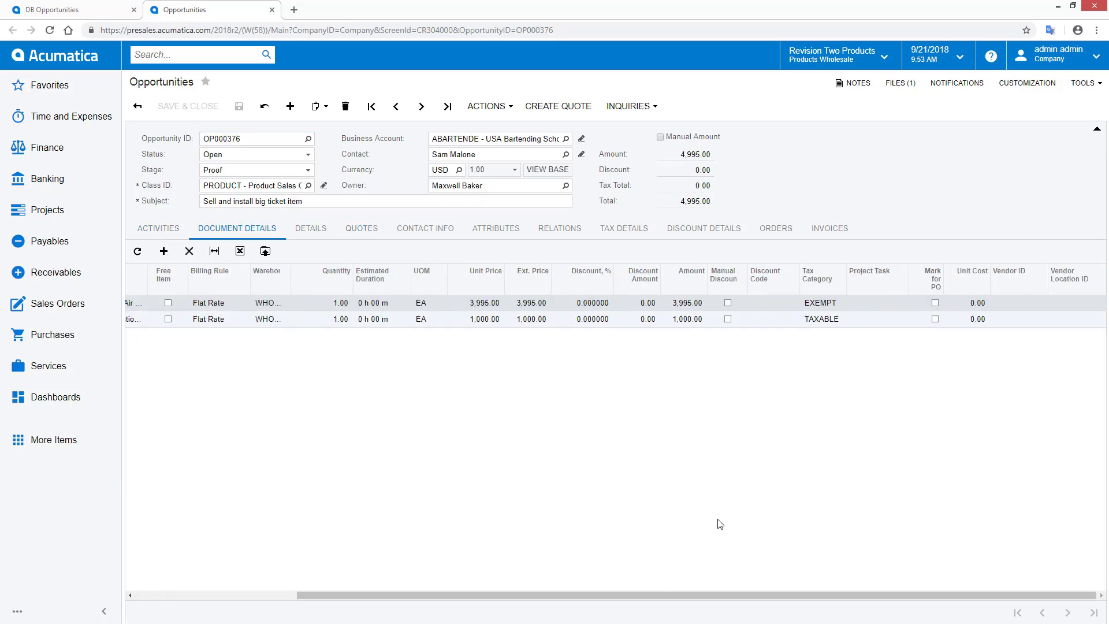
Step: Mark the TRANE AC line for PO with unit cost 1,850.00 and save the opportunity
{"action": "left_click", "coordinate": [935, 303]}
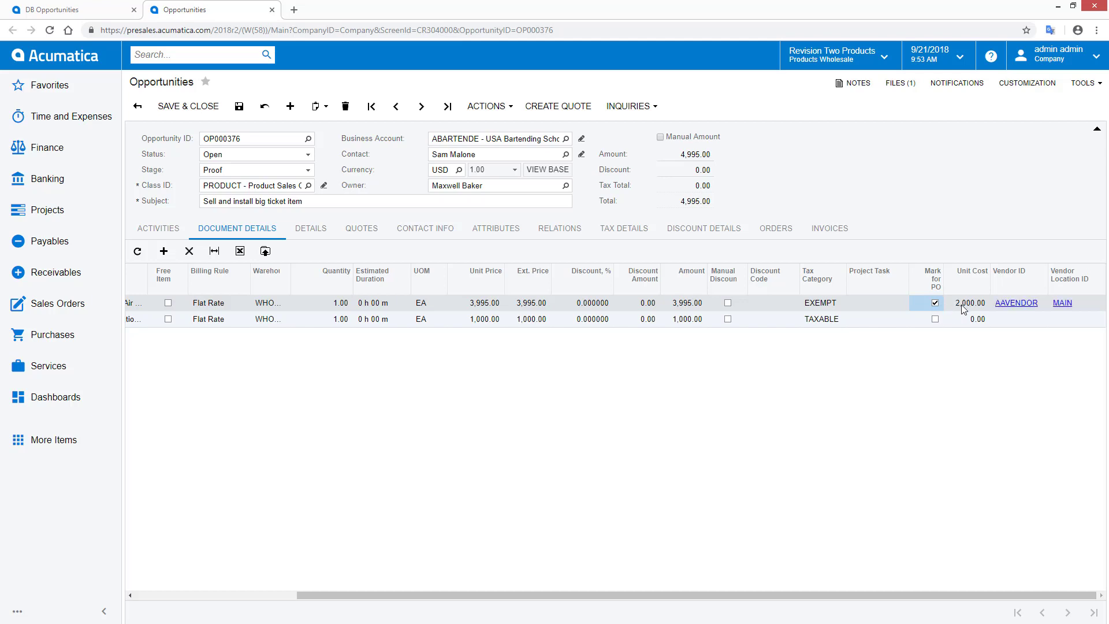
{"action": "left_click", "coordinate": [971, 303]}
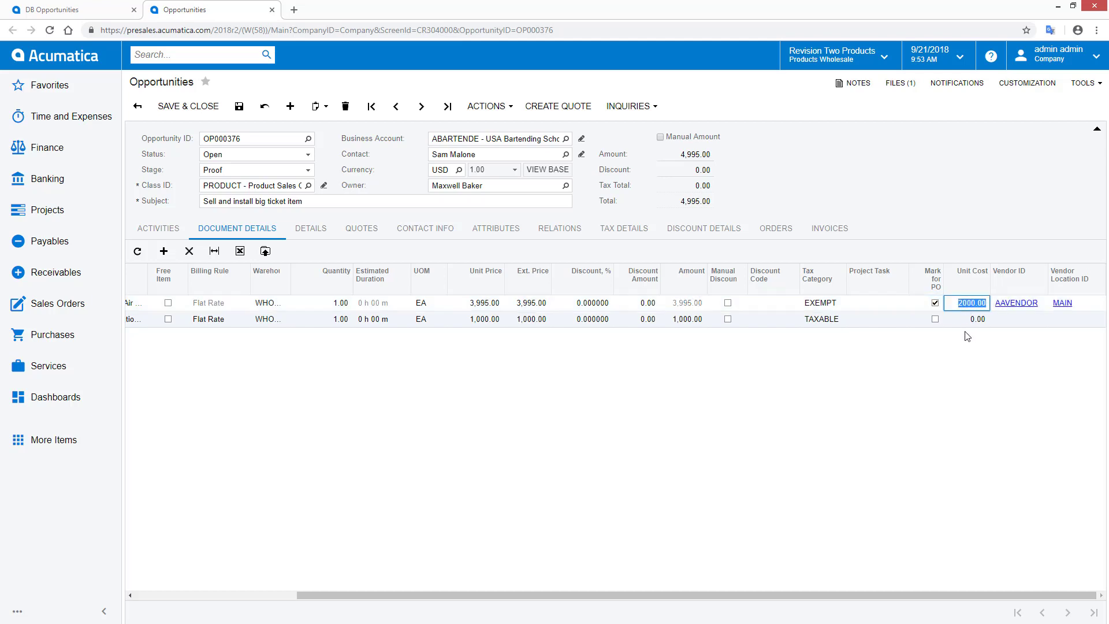
{"action": "type", "text": "1850"}
{"action": "key", "text": "Tab"}
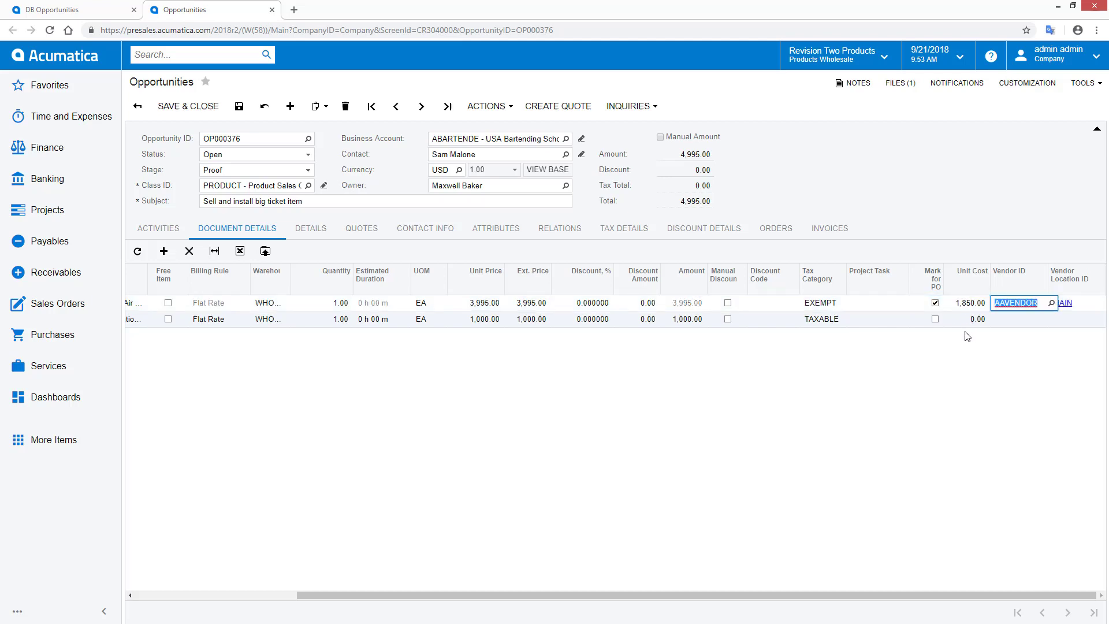
{"action": "left_click", "coordinate": [239, 106]}
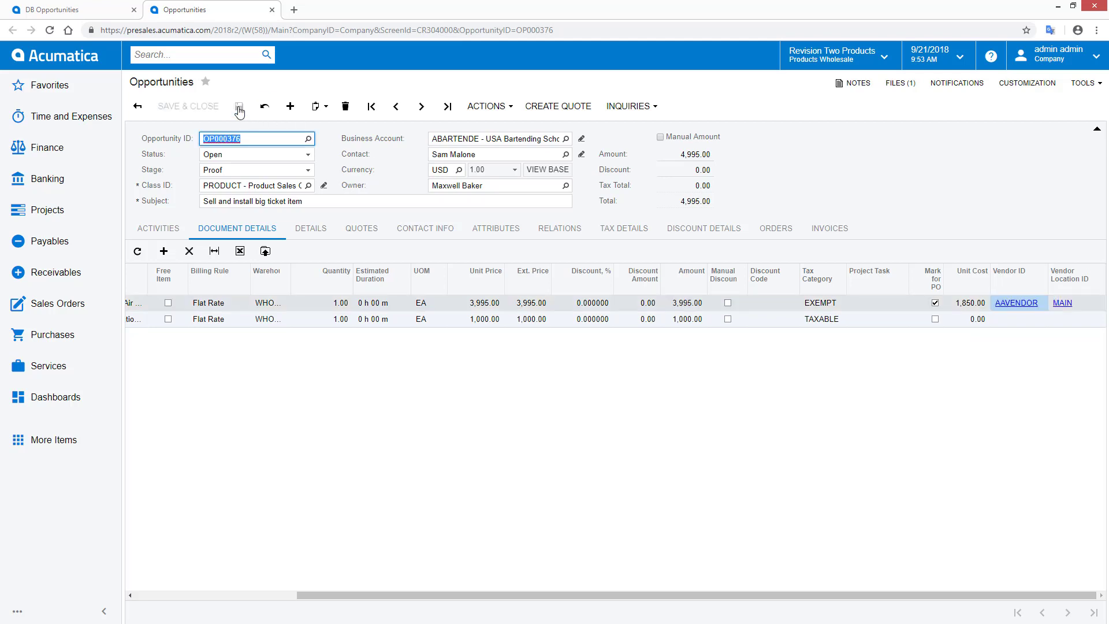
{"action": "left_click_drag", "start_coordinate": [384, 595], "coordinate": [186, 593]}
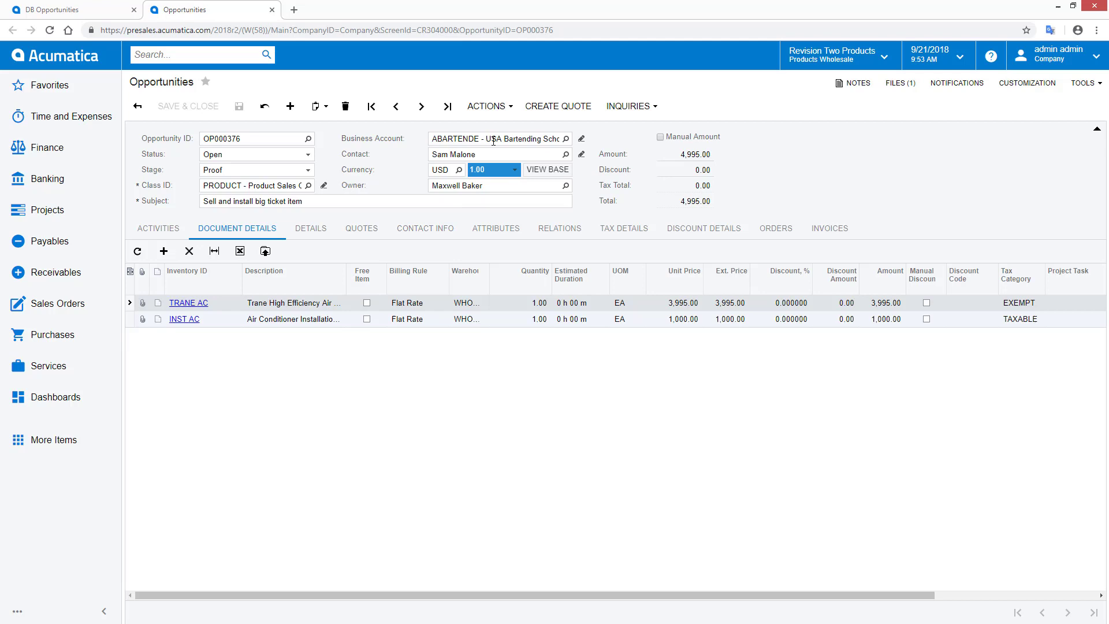
Step: Create an Installation (INST) service order from the opportunity via Actions
{"action": "left_click", "coordinate": [508, 106]}
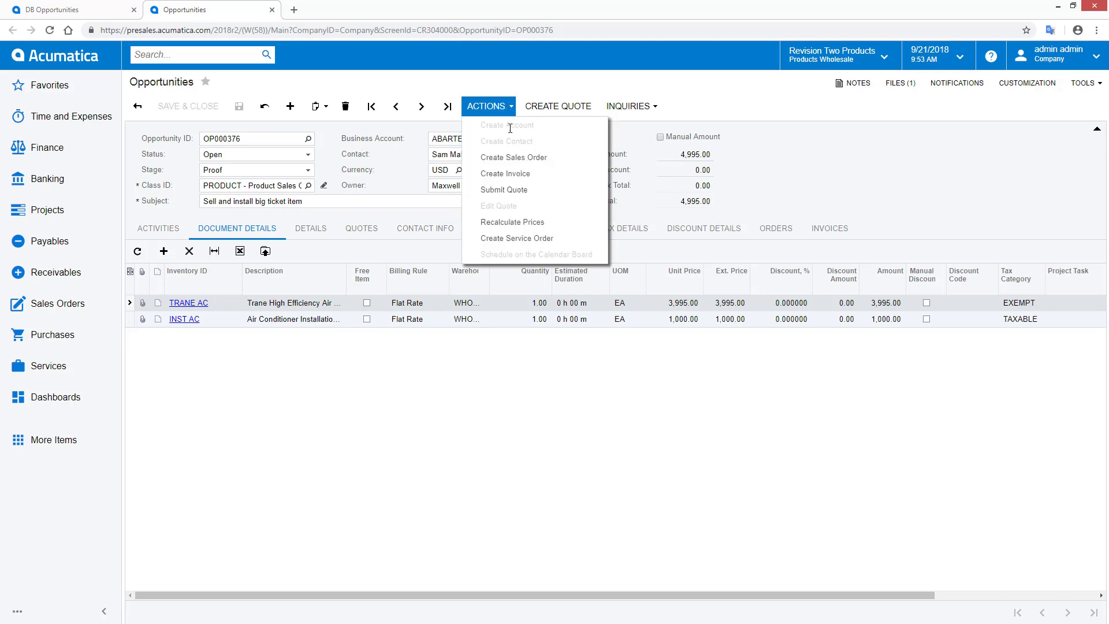
{"action": "left_click", "coordinate": [517, 239]}
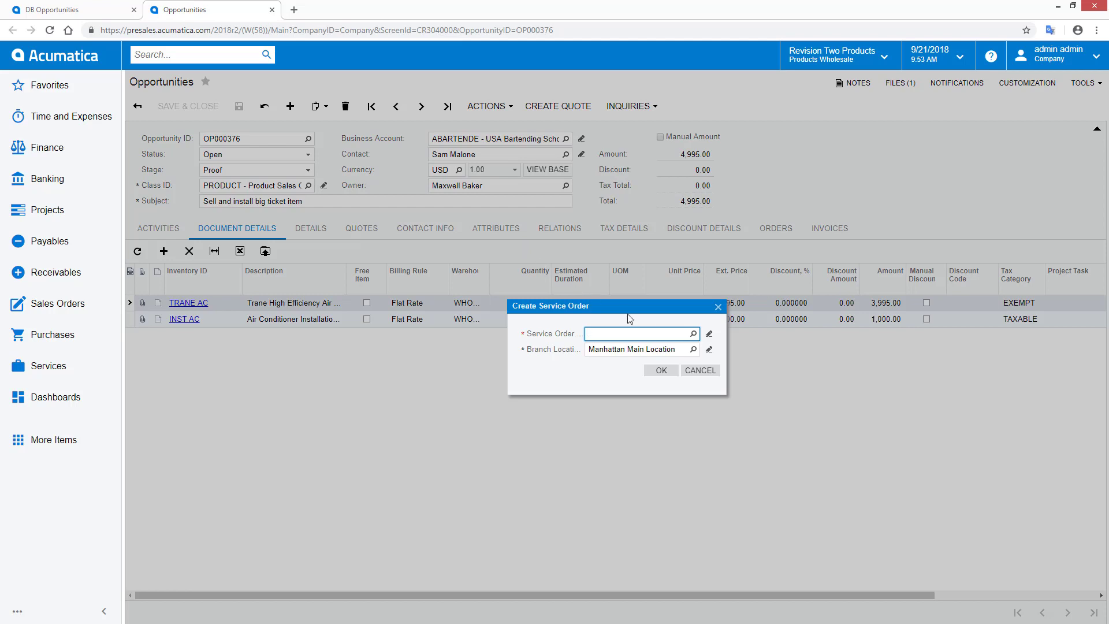
{"action": "left_click", "coordinate": [693, 334]}
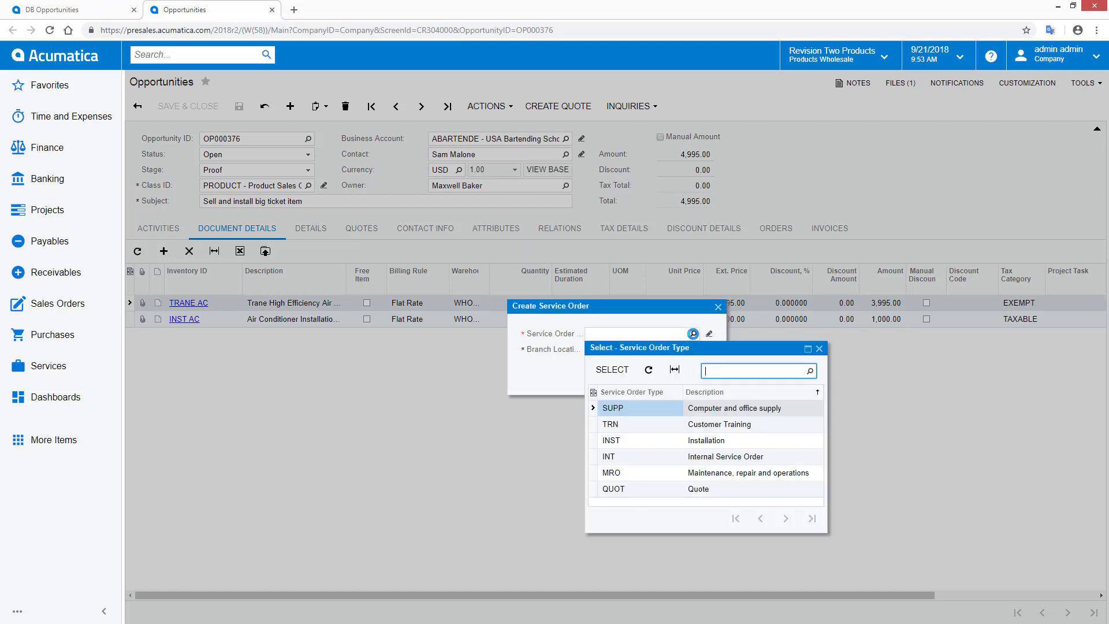
{"action": "left_click", "coordinate": [621, 443]}
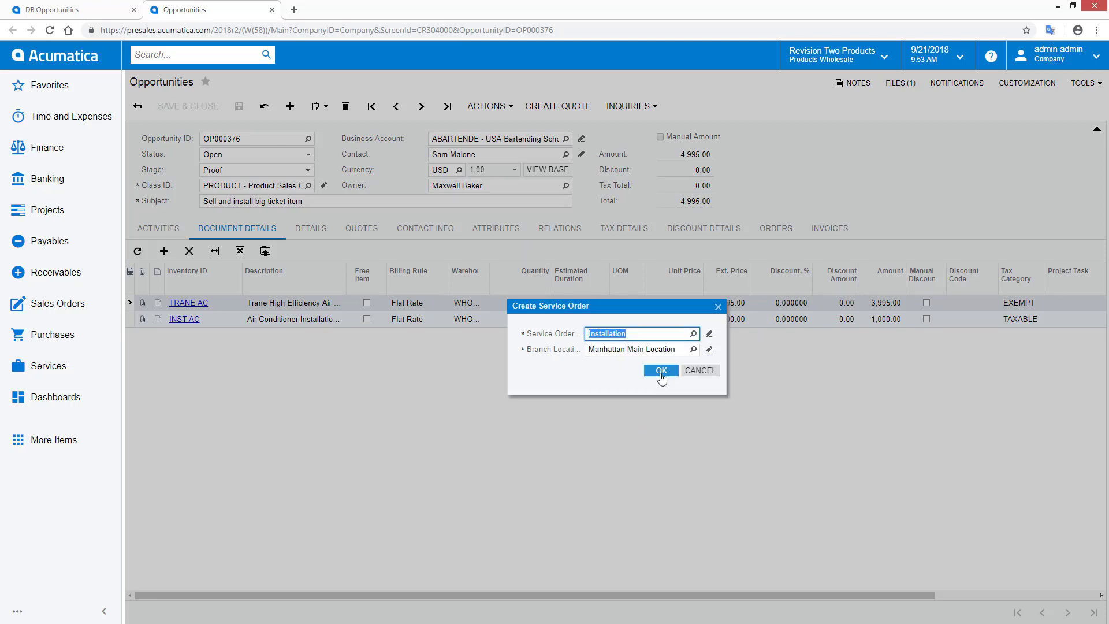
{"action": "left_click", "coordinate": [661, 371]}
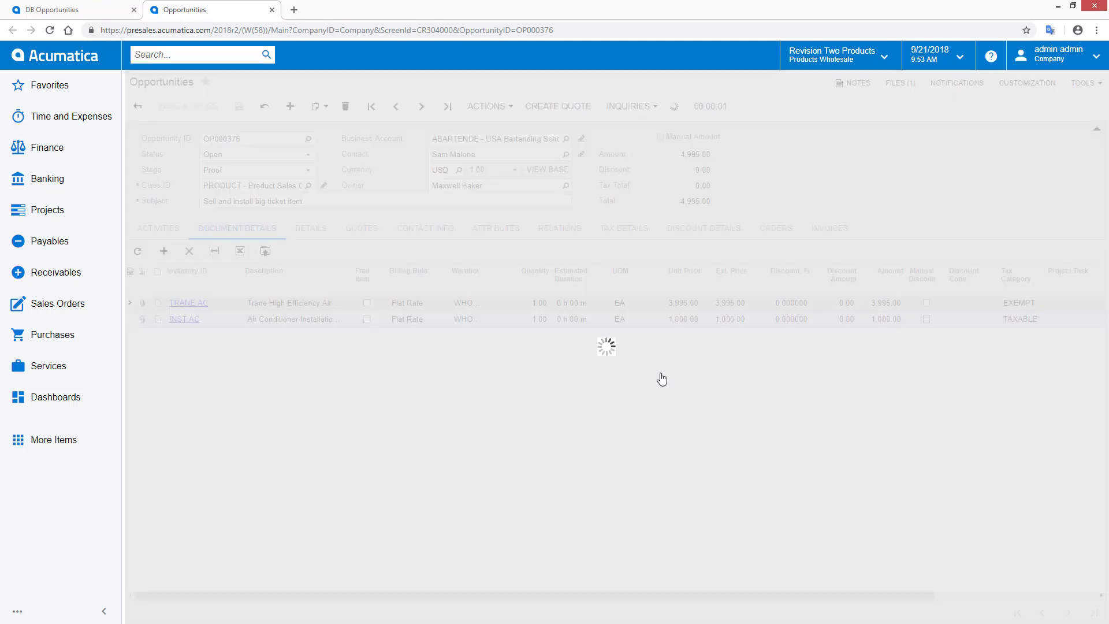
Step: Review service order 006307's note and its attached files list
{"action": "left_click", "coordinate": [798, 84]}
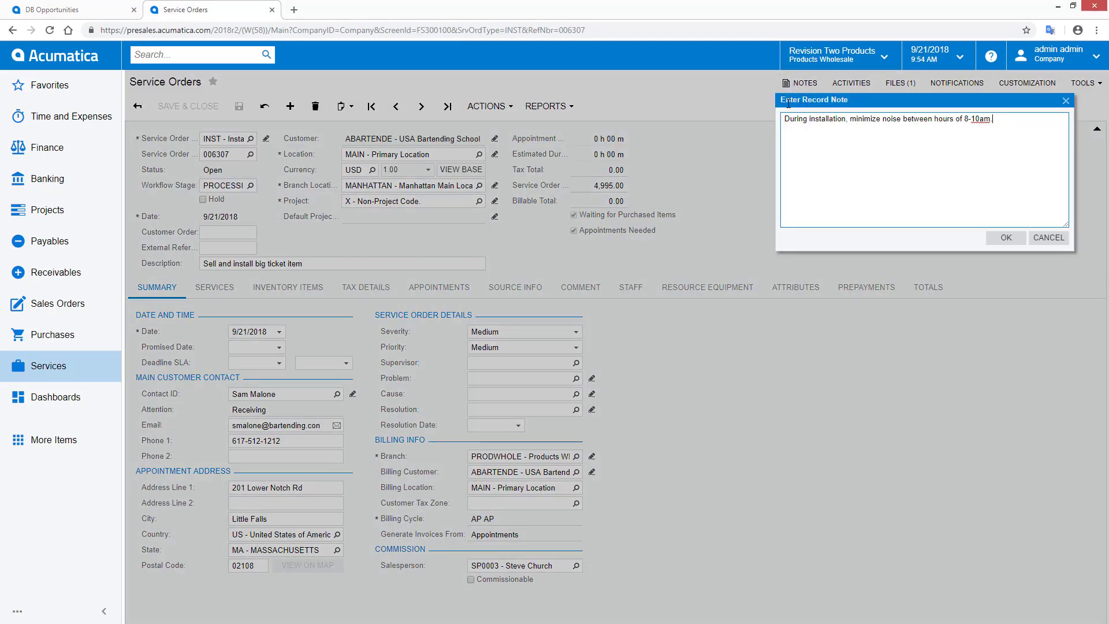
{"action": "left_click", "coordinate": [1006, 237]}
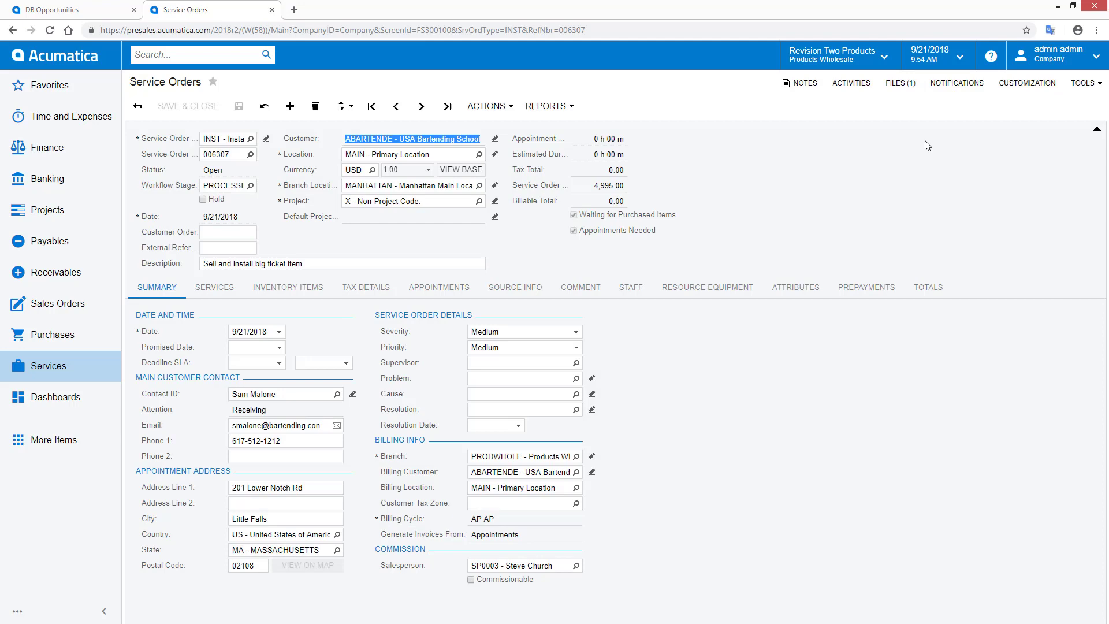
{"action": "left_click", "coordinate": [899, 84]}
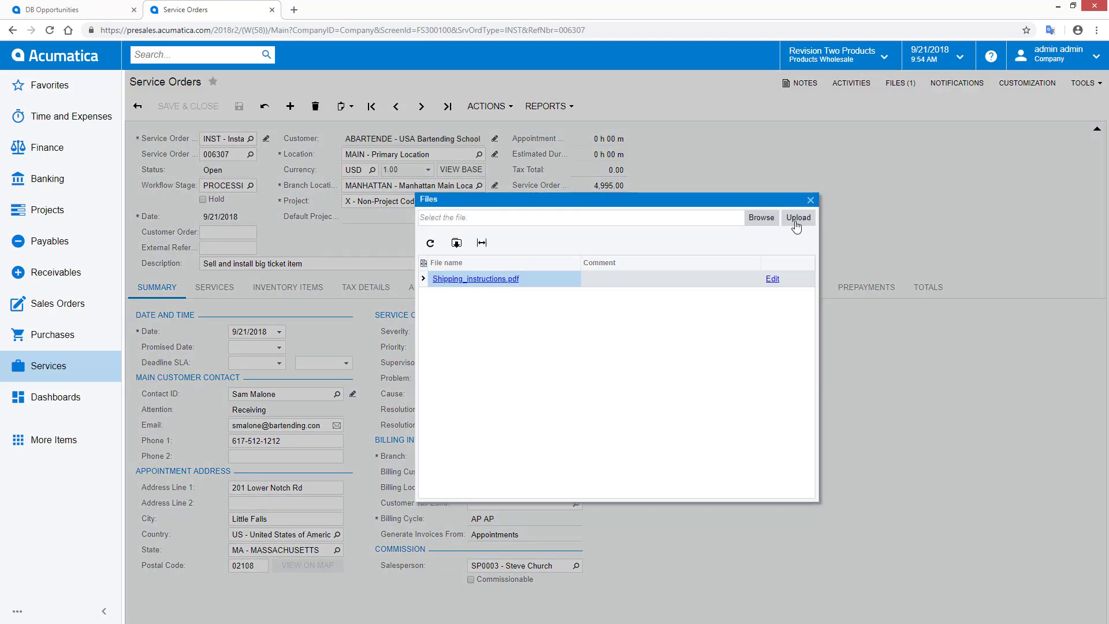
{"action": "left_click", "coordinate": [812, 202]}
Step: Schedule order 006307 on the calendar board, filtering staff suited to it
{"action": "left_click", "coordinate": [487, 105]}
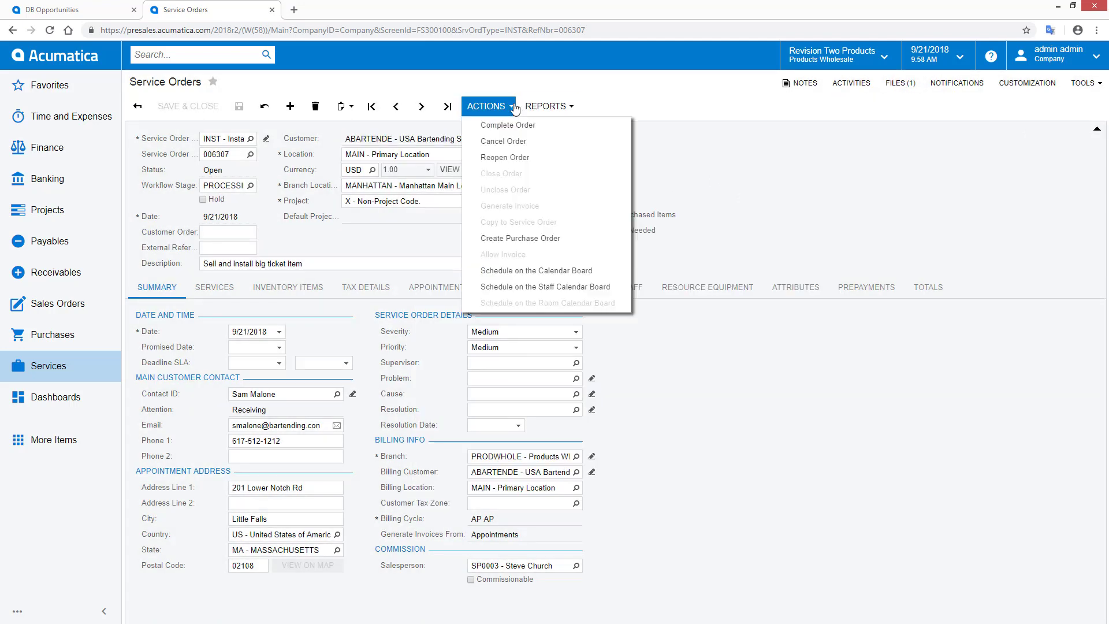
{"action": "left_click", "coordinate": [534, 272]}
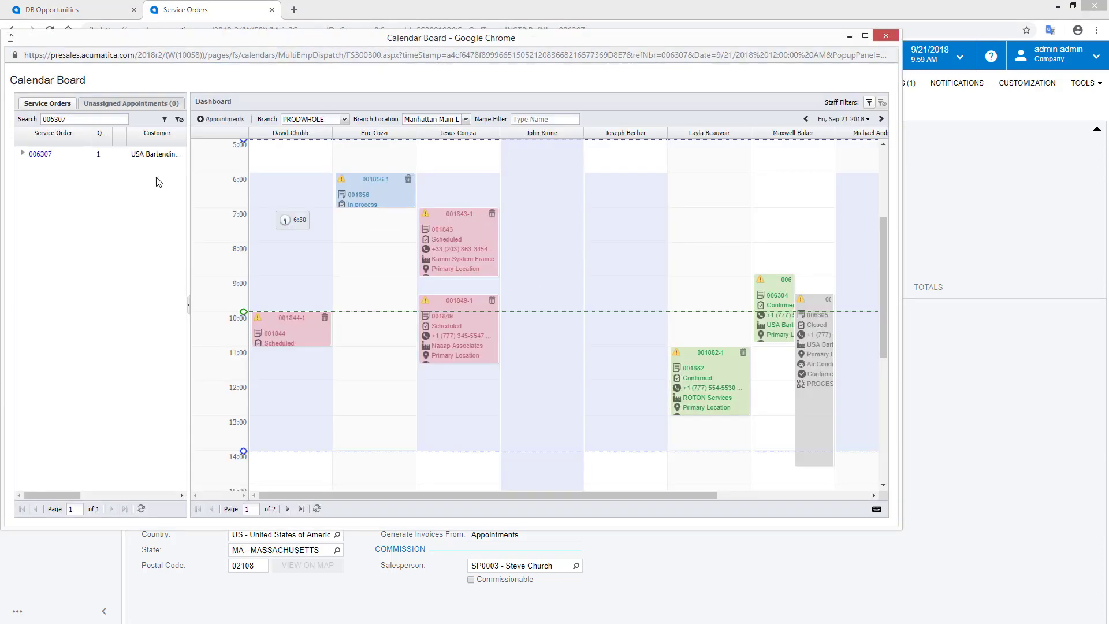
{"action": "right_click", "coordinate": [69, 157]}
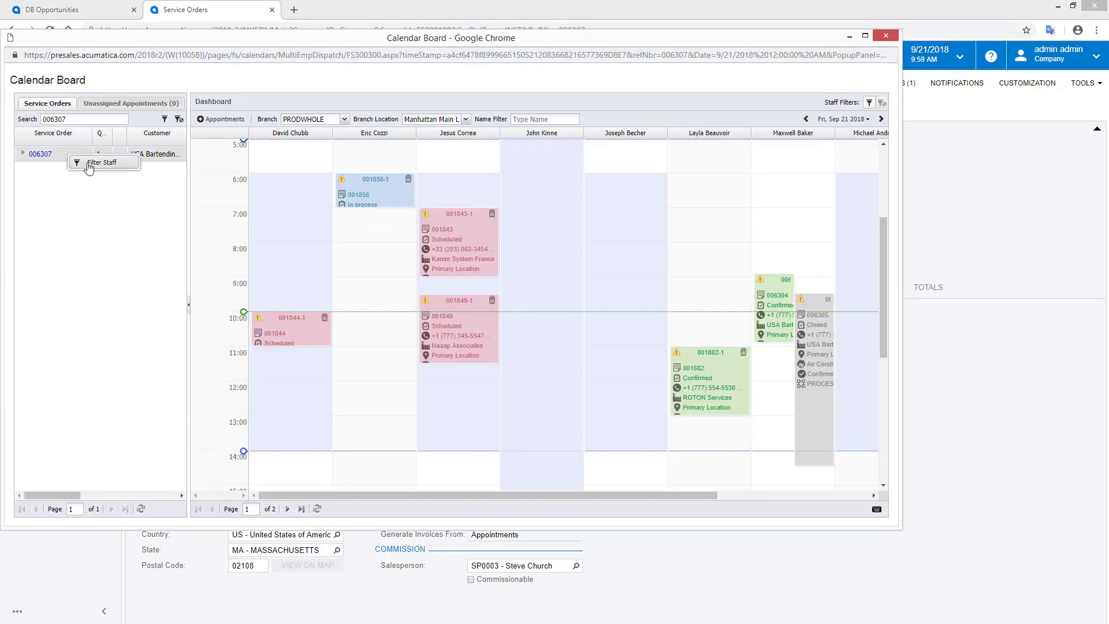
{"action": "left_click", "coordinate": [100, 163]}
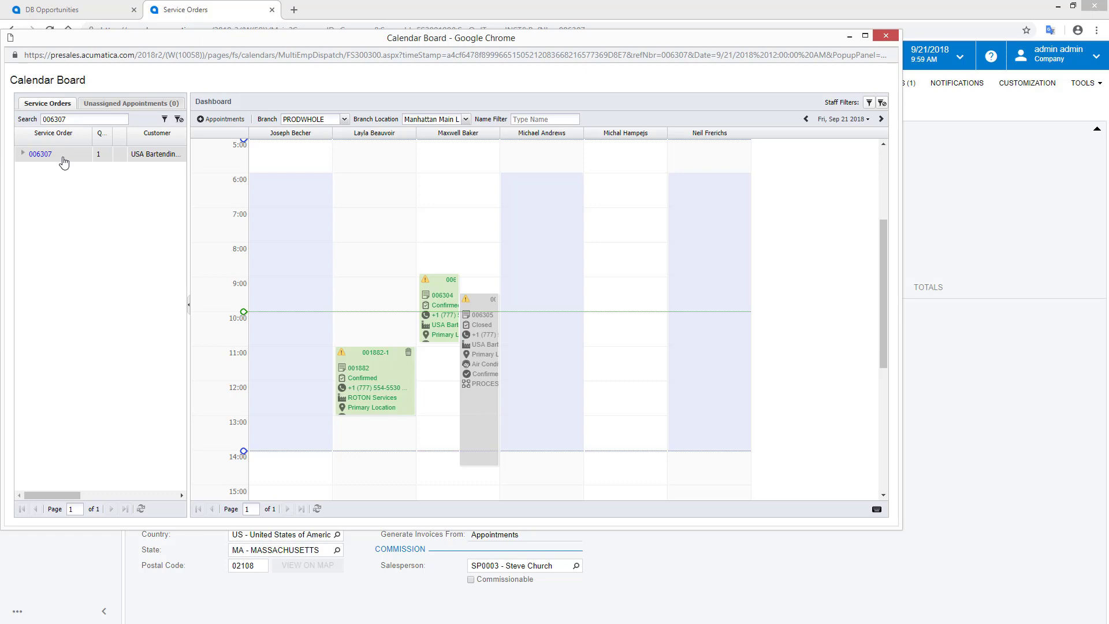
{"action": "left_click_drag", "start_coordinate": [66, 163], "coordinate": [256, 368]}
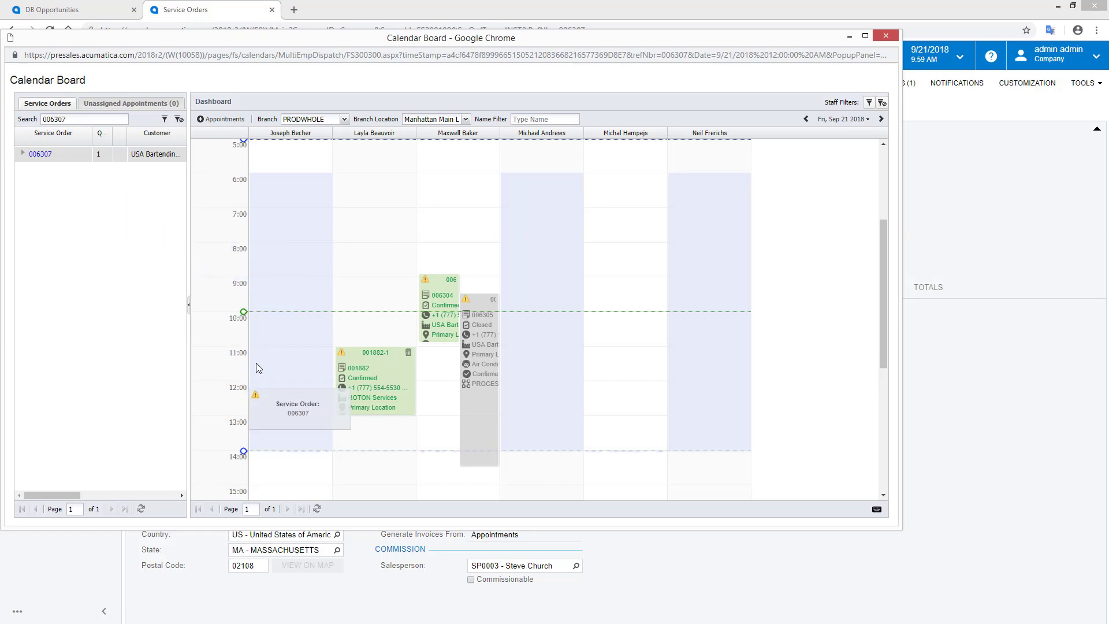
{"action": "left_click_drag", "start_coordinate": [255, 368], "coordinate": [273, 355]}
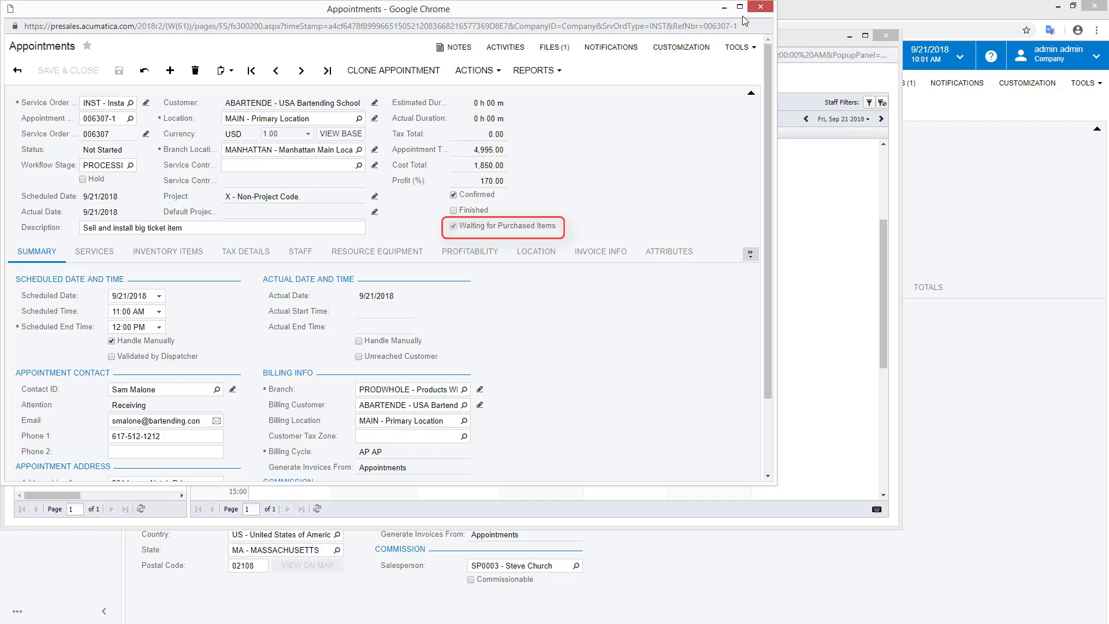
{"action": "left_click", "coordinate": [760, 7]}
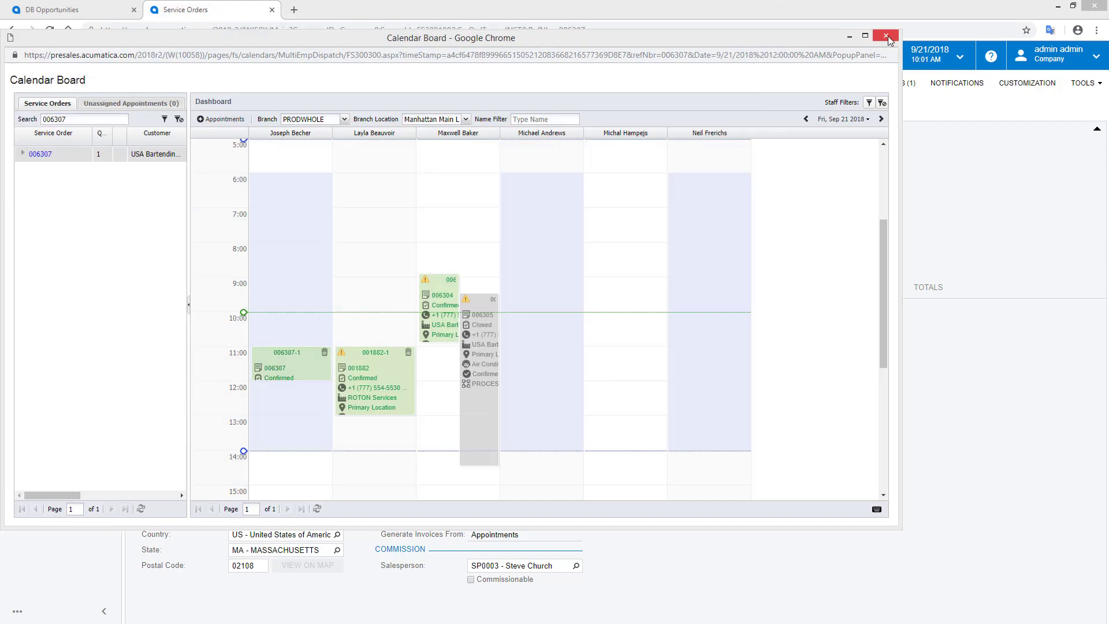
{"action": "left_click", "coordinate": [887, 39]}
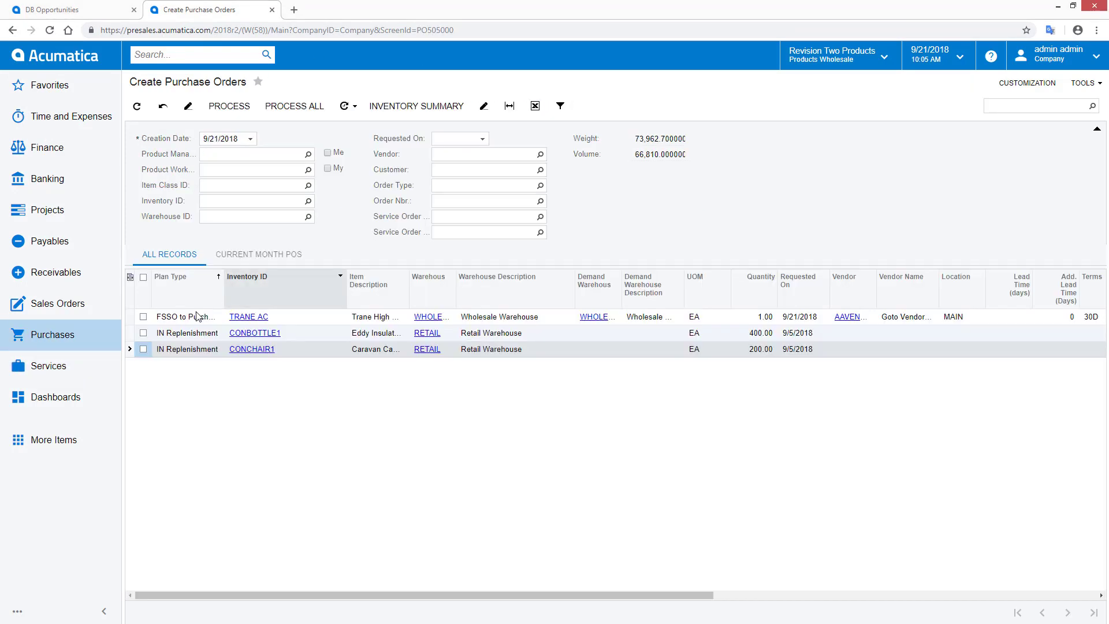
Step: Create a purchase order for the TRANE AC demand line, take it off hold and approve it
{"action": "left_click", "coordinate": [144, 317]}
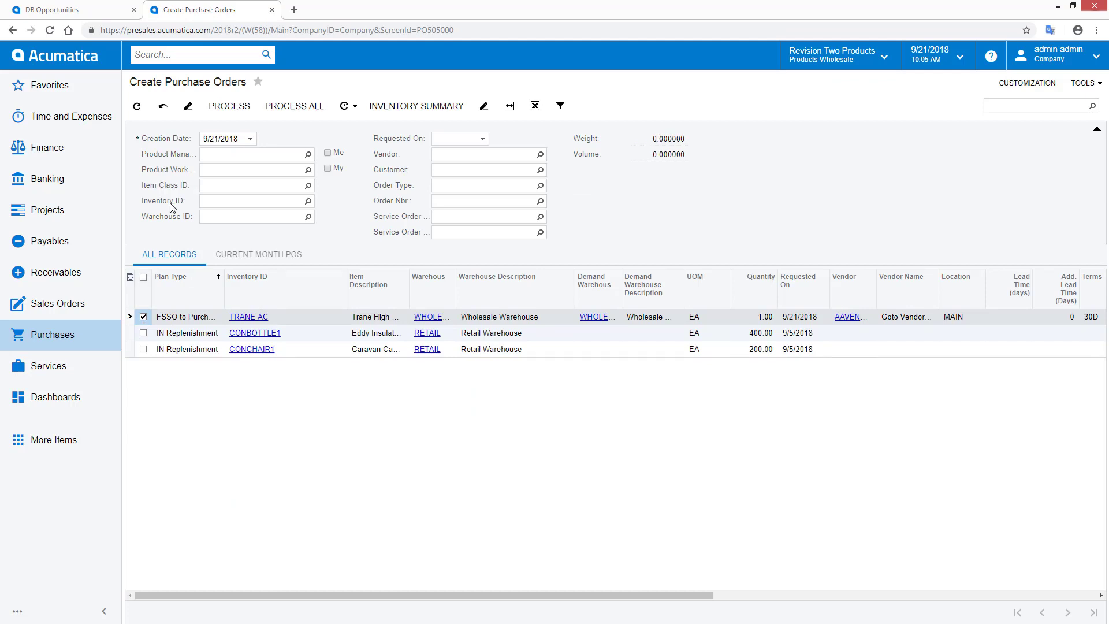
{"action": "left_click", "coordinate": [229, 106]}
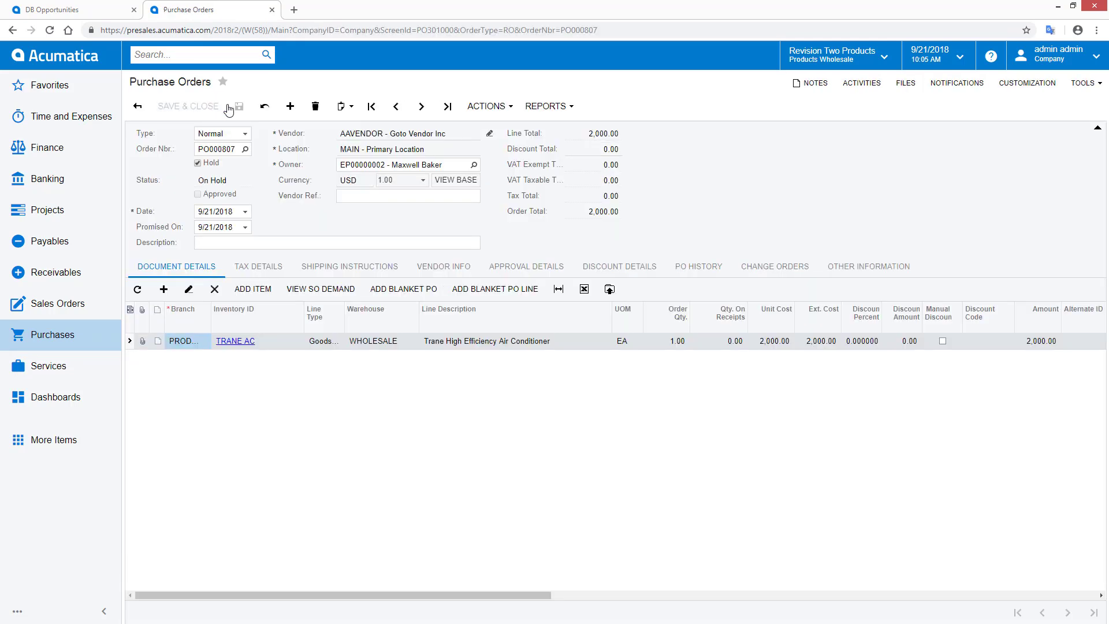
{"action": "left_click", "coordinate": [200, 162]}
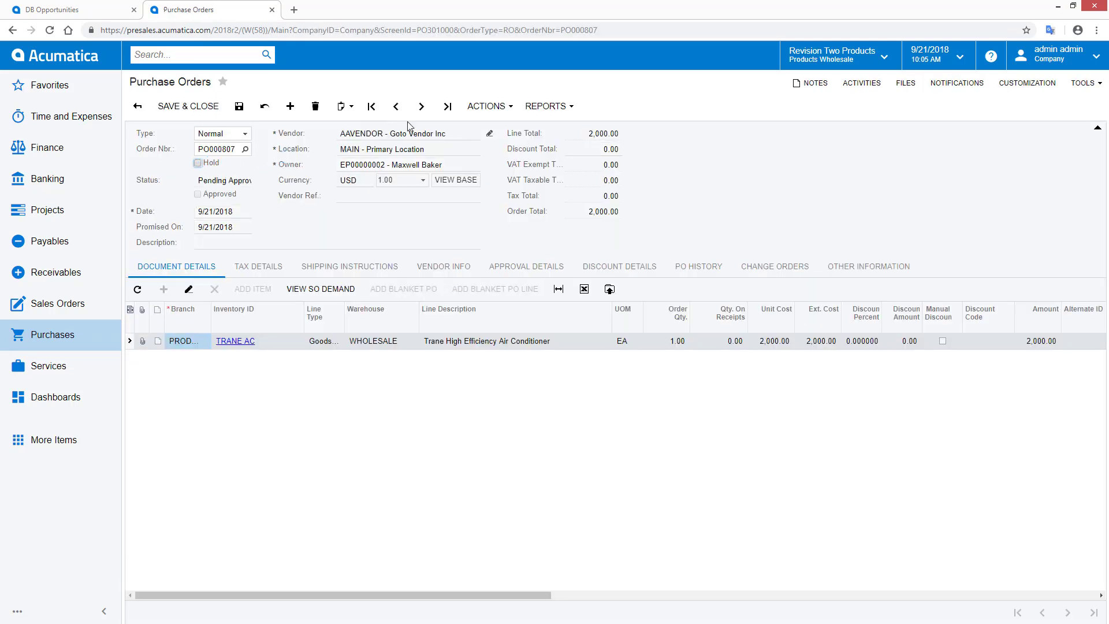
{"action": "left_click", "coordinate": [490, 106]}
{"action": "left_click", "coordinate": [492, 130]}
Step: Enter a PO receipt with a vendor reference, save it and release it
{"action": "left_click", "coordinate": [487, 106]}
{"action": "left_click", "coordinate": [510, 190]}
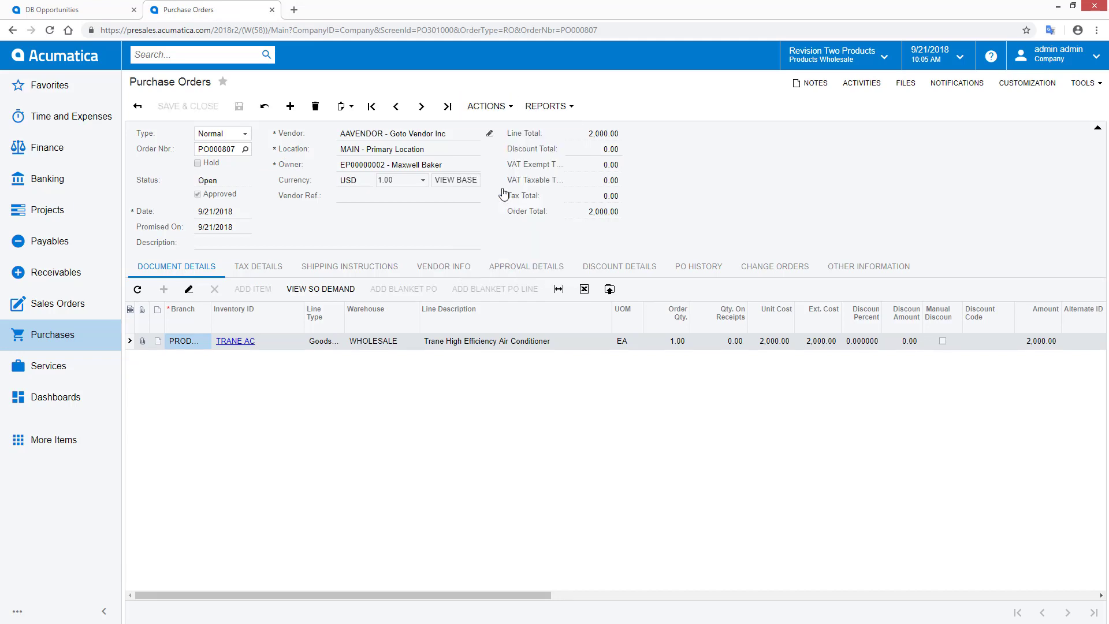
{"action": "left_click", "coordinate": [407, 180]}
{"action": "type", "text": "PO000807"}
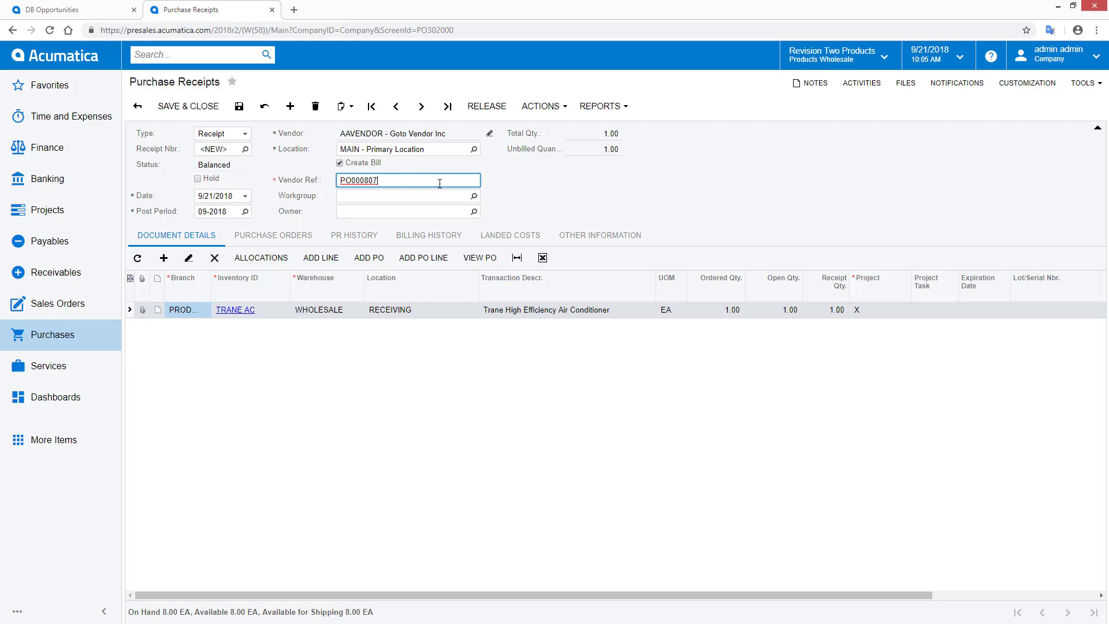
{"action": "left_click", "coordinate": [239, 106]}
{"action": "left_click", "coordinate": [486, 105]}
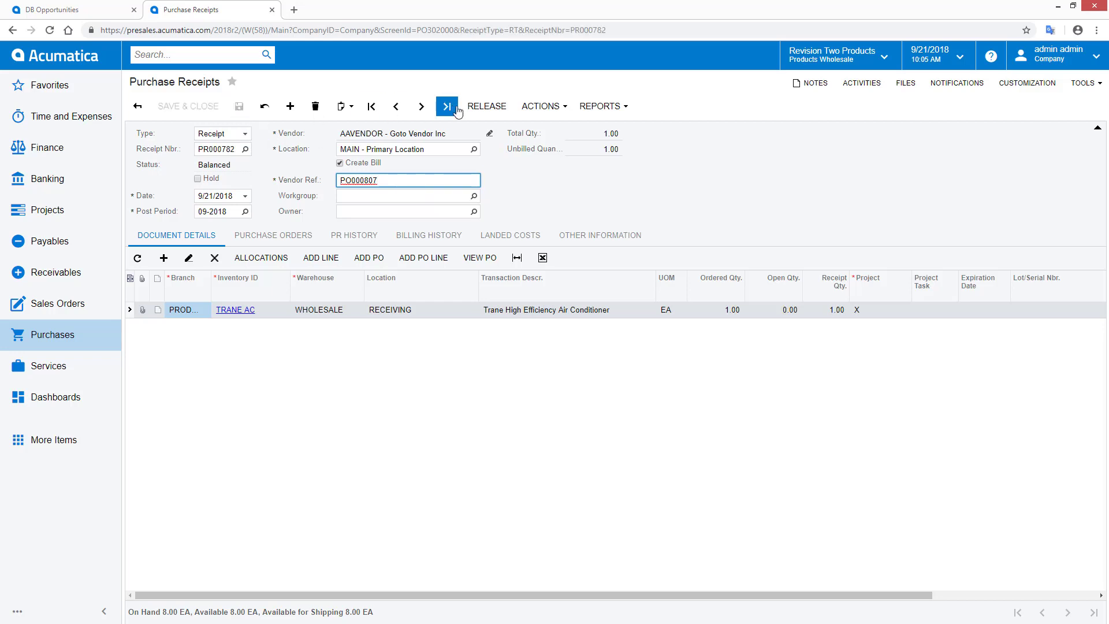
Step: Start and then complete appointment 006307-1 from its Actions menu
{"action": "left_click", "coordinate": [36, 371]}
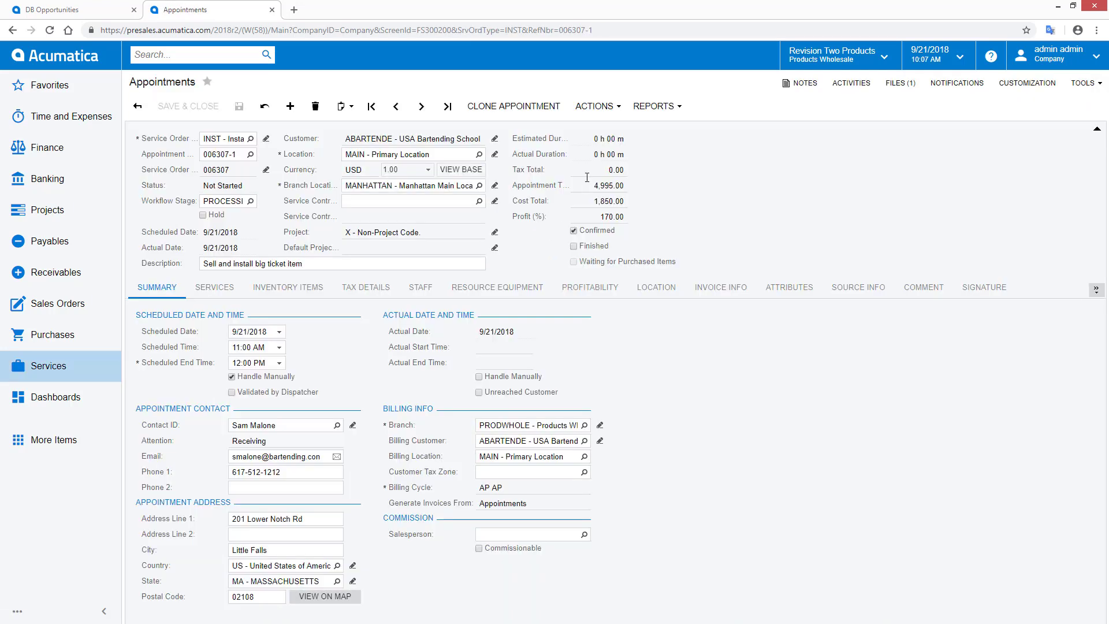
{"action": "left_click", "coordinate": [596, 106]}
{"action": "left_click", "coordinate": [599, 130]}
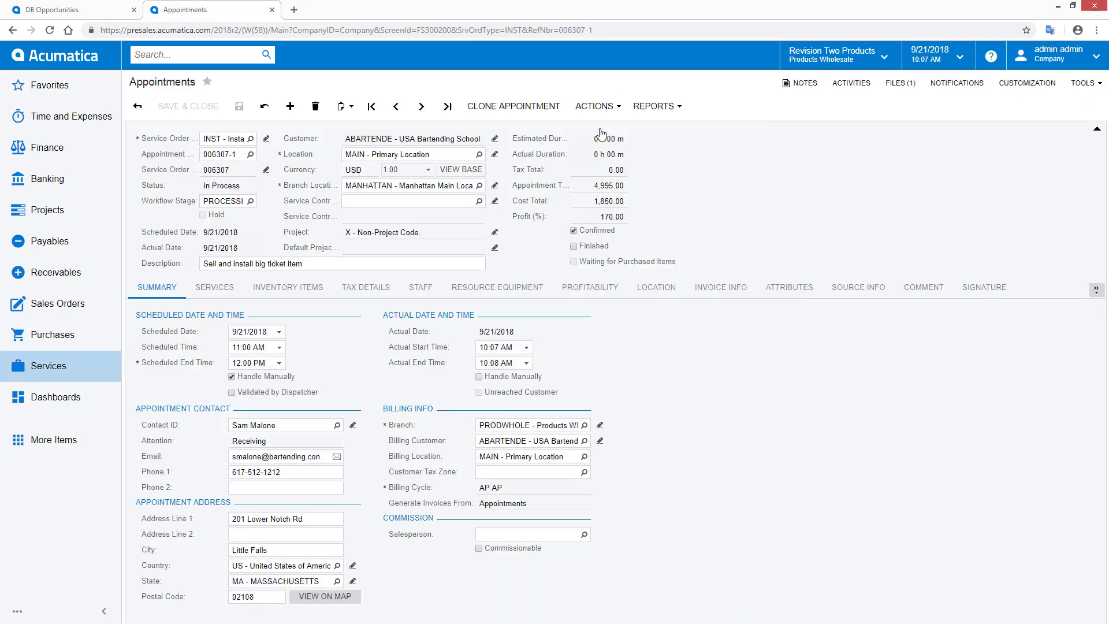
{"action": "left_click", "coordinate": [595, 107]}
{"action": "left_click", "coordinate": [628, 141]}
Step: Quick-process the appointment to close it and generate invoice AR006237, then view it
{"action": "left_click", "coordinate": [729, 106]}
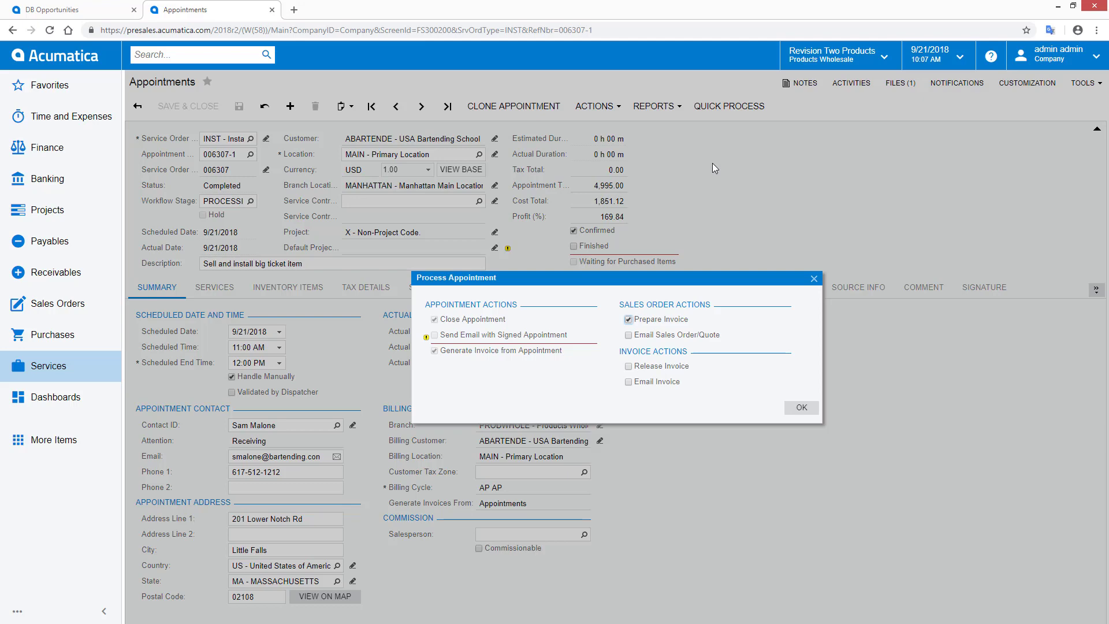
{"action": "left_click", "coordinate": [801, 407]}
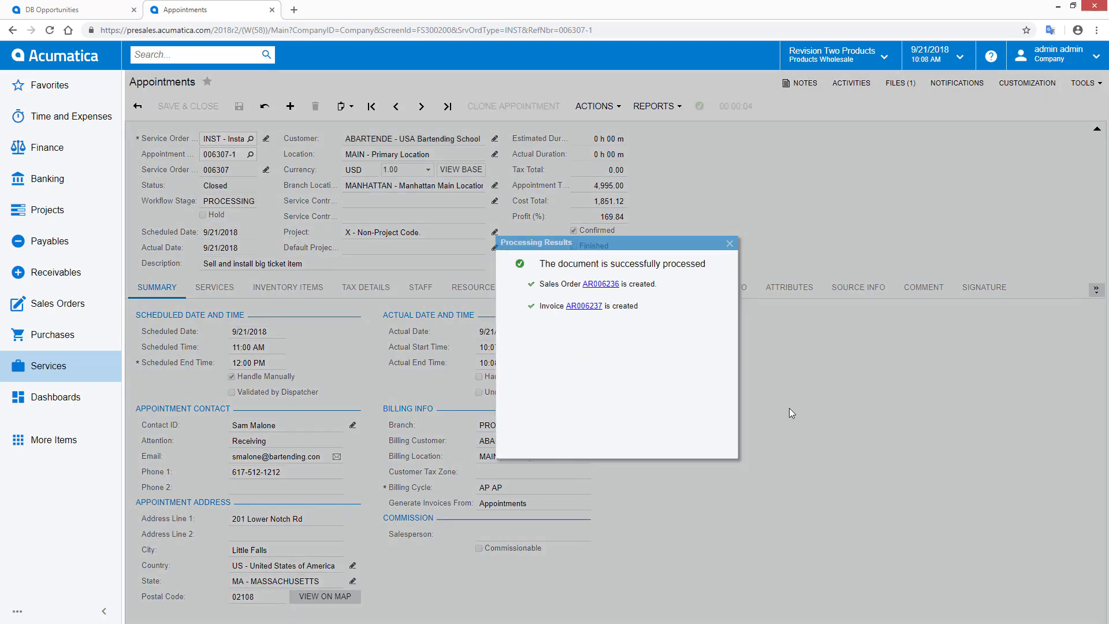
{"action": "left_click", "coordinate": [588, 306]}
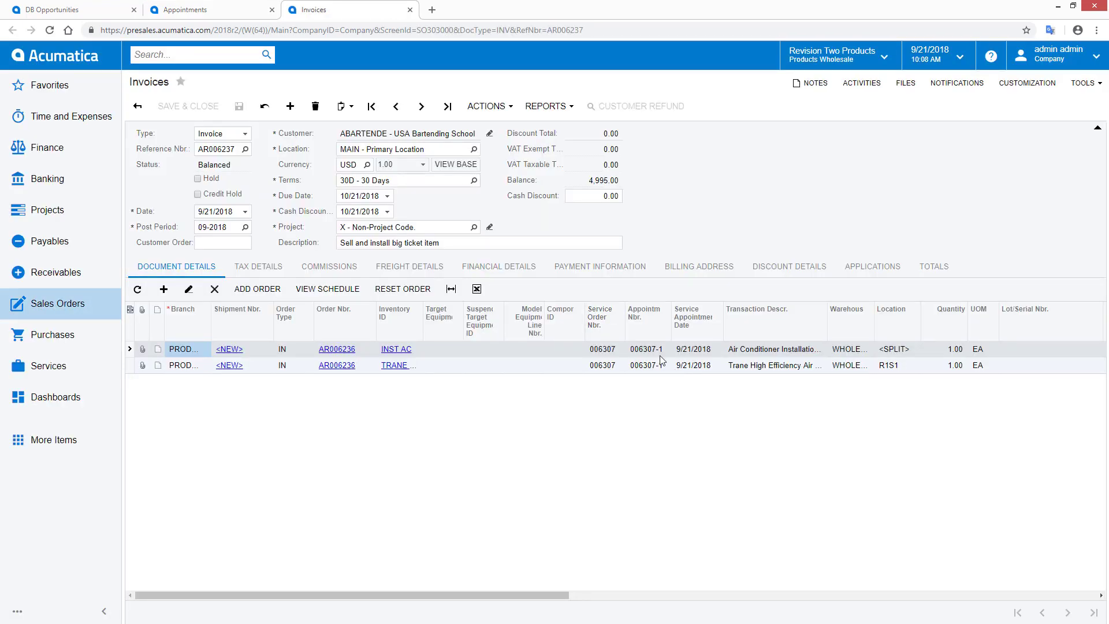
Step: Run the Print Invoice report for invoice AR006237
{"action": "left_click", "coordinate": [538, 106]}
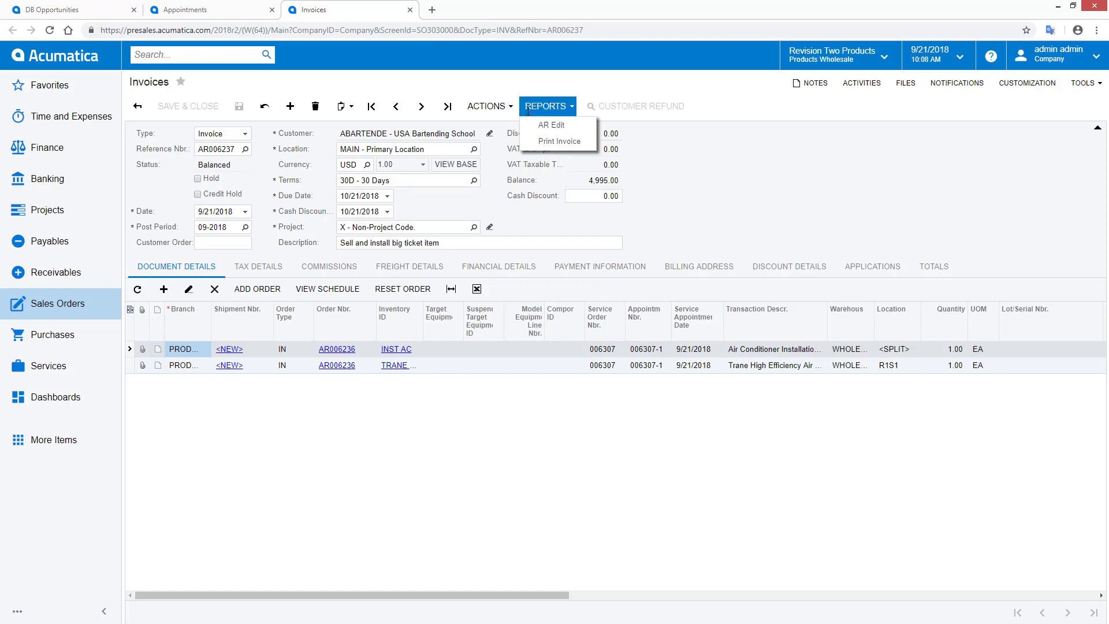
{"action": "left_click", "coordinate": [559, 141]}
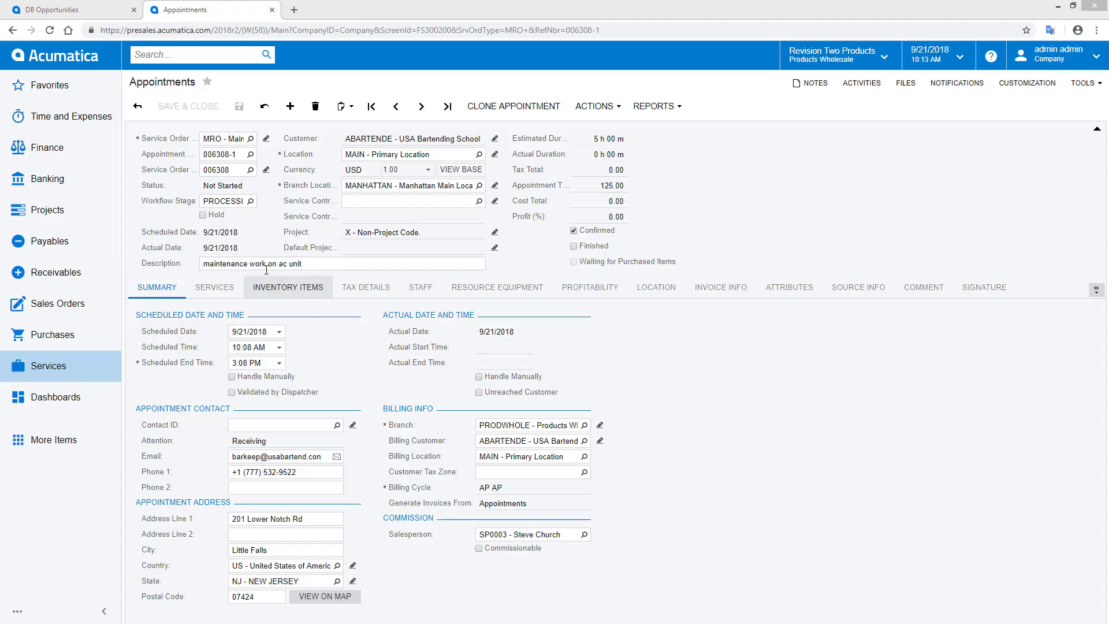
Step: Set customer equipment 000001 as the target of service line 0001 and save
{"action": "triple_click", "coordinate": [273, 263]}
{"action": "left_click", "coordinate": [214, 287]}
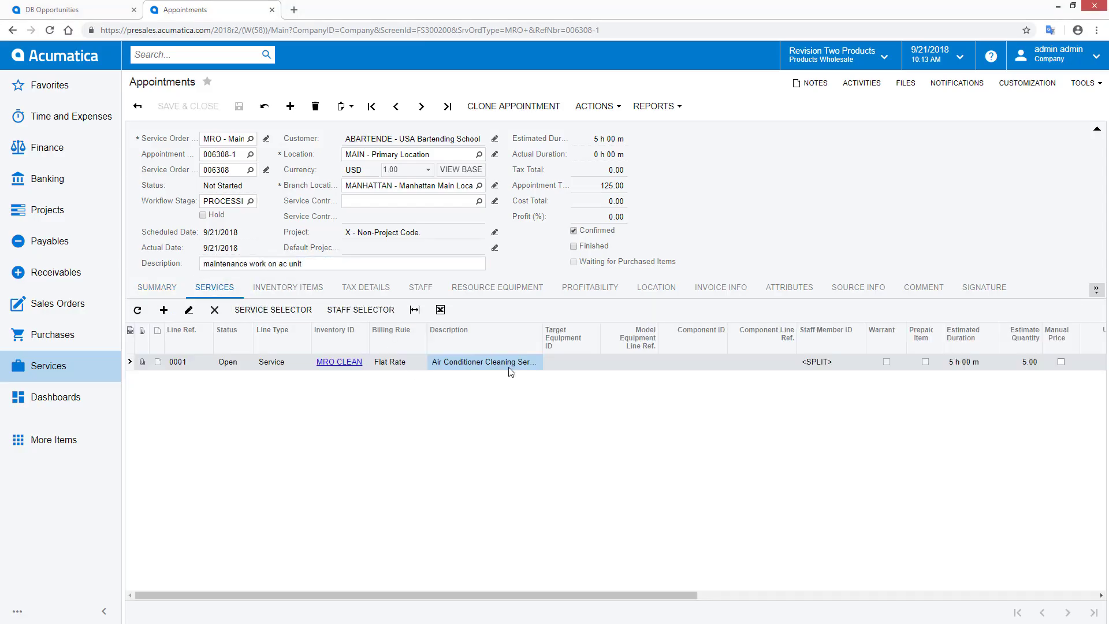
{"action": "left_click", "coordinate": [572, 360]}
{"action": "left_click", "coordinate": [604, 362]}
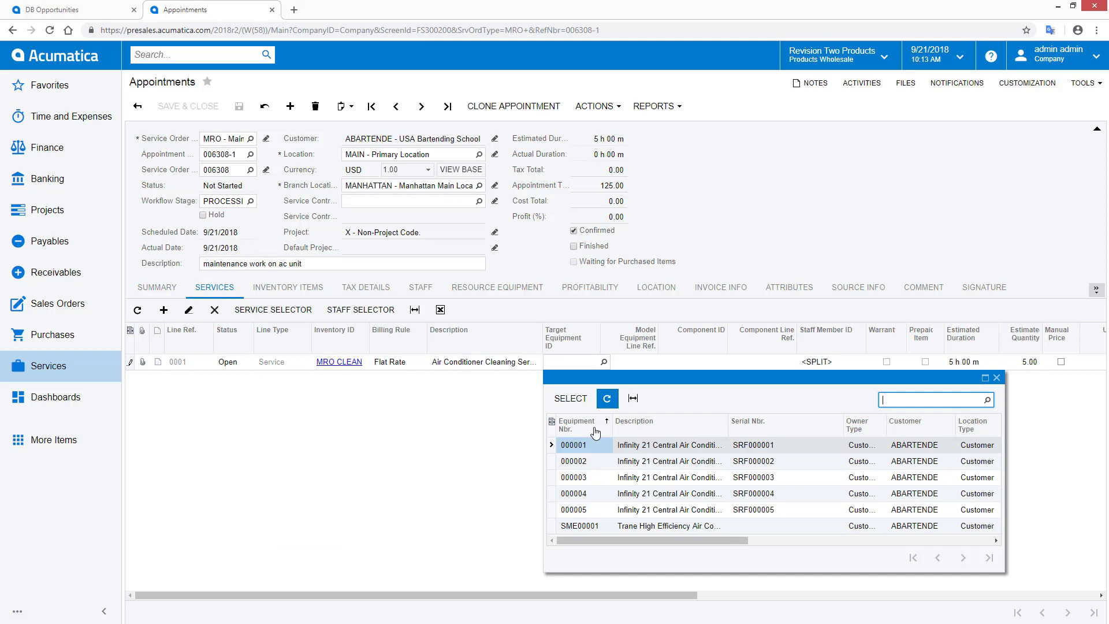
{"action": "double_click", "coordinate": [588, 444]}
{"action": "key", "text": "Tab"}
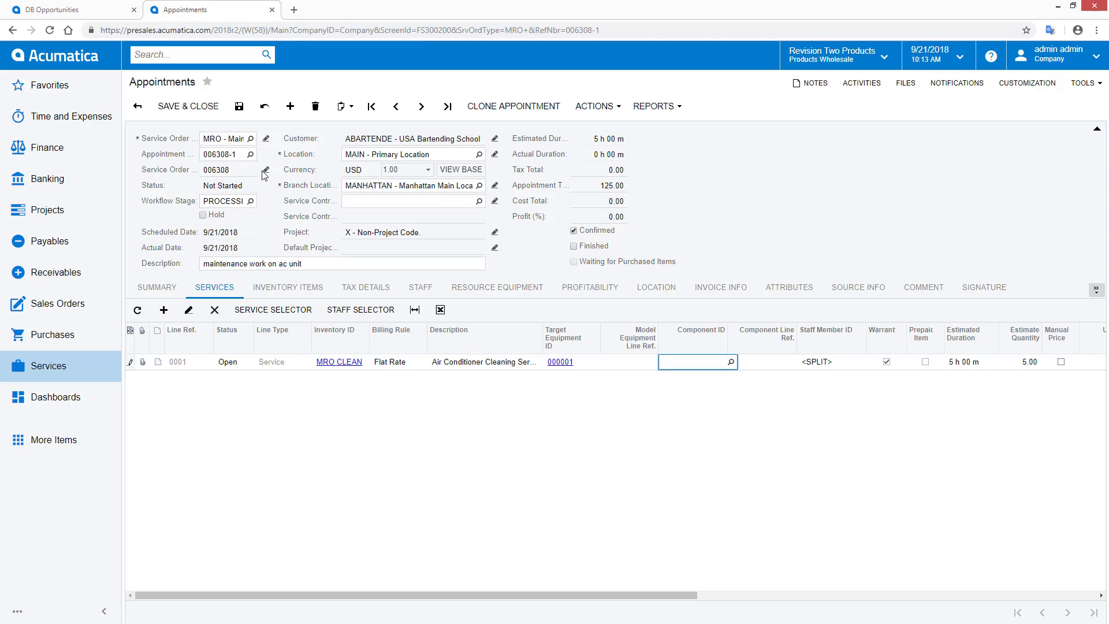
{"action": "left_click", "coordinate": [239, 108]}
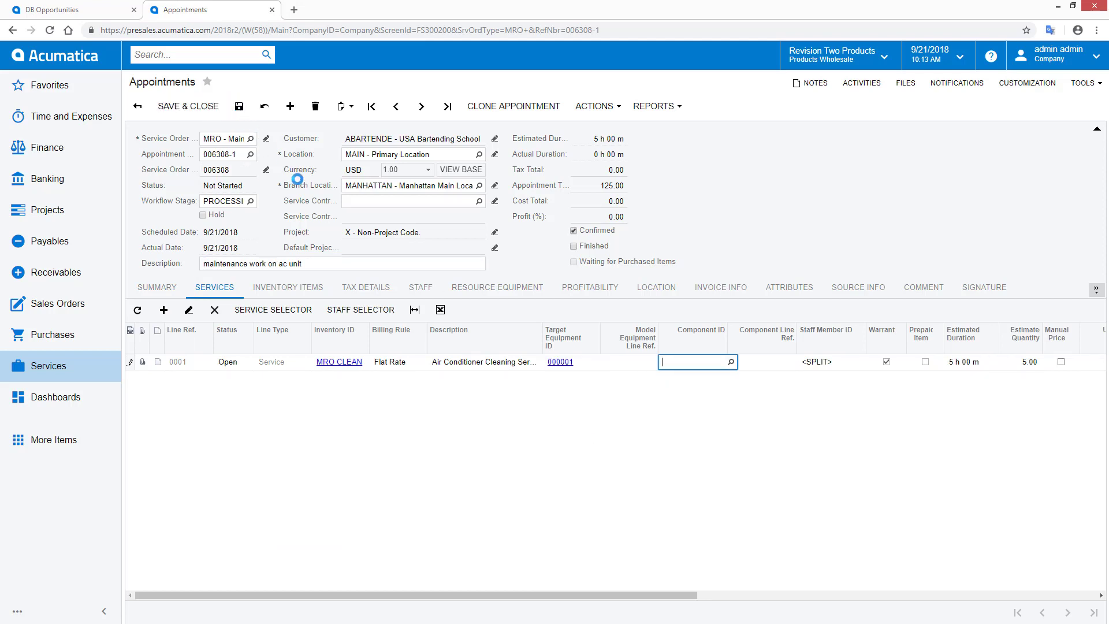
Step: Add a staff line for the employee linked to service line 0001 and save the appointment
{"action": "left_click", "coordinate": [420, 286]}
{"action": "left_click", "coordinate": [163, 310]}
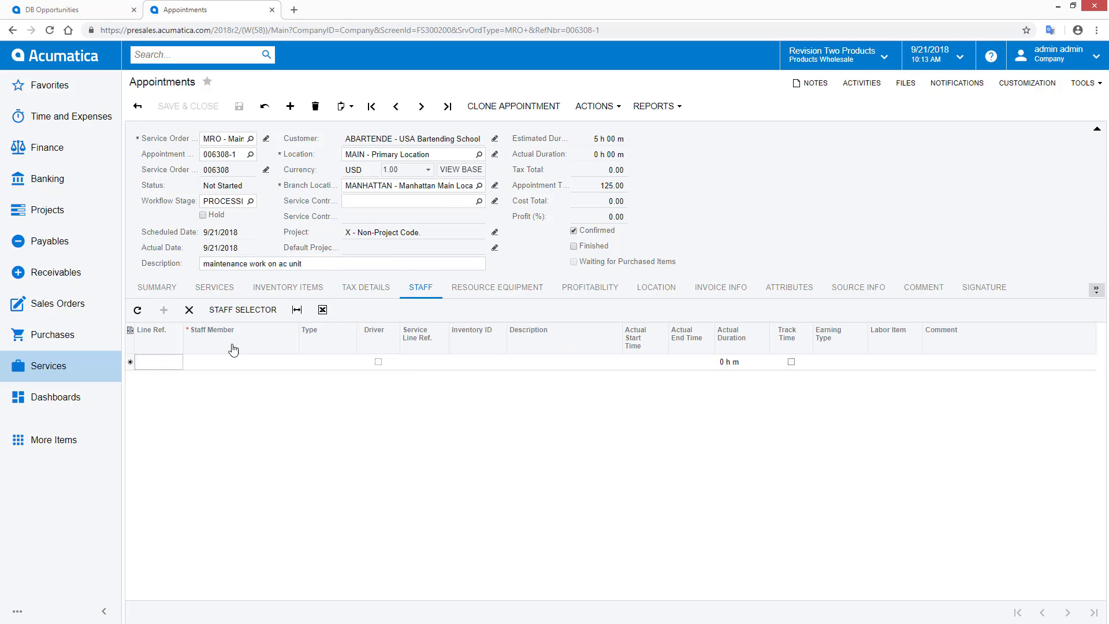
{"action": "left_click", "coordinate": [243, 362]}
{"action": "left_click", "coordinate": [425, 362]}
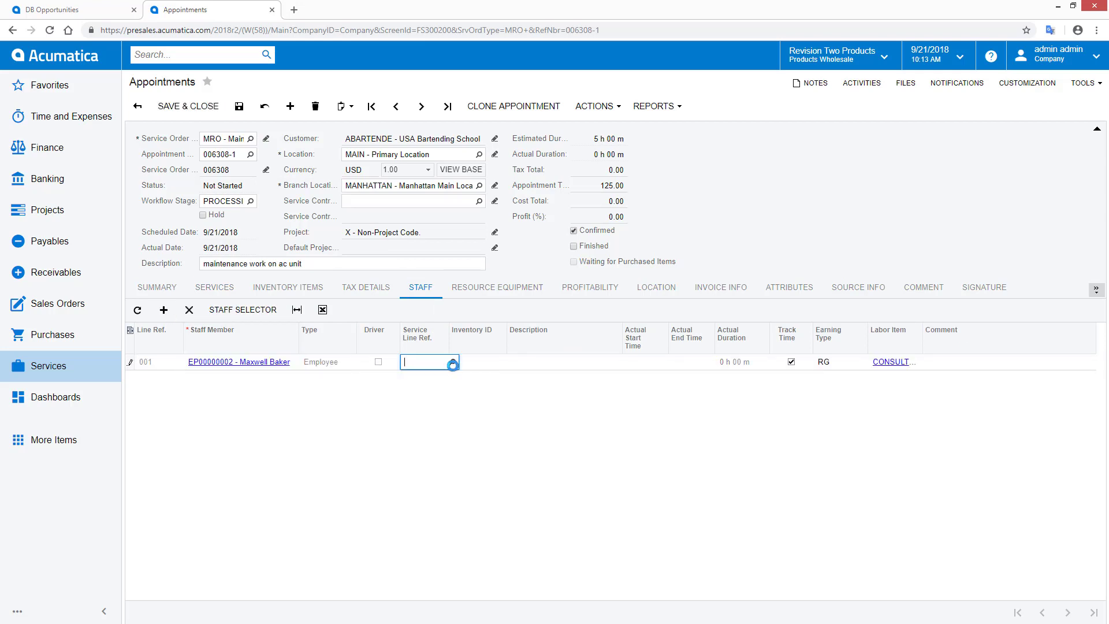
{"action": "left_click", "coordinate": [453, 363]}
{"action": "double_click", "coordinate": [435, 450]}
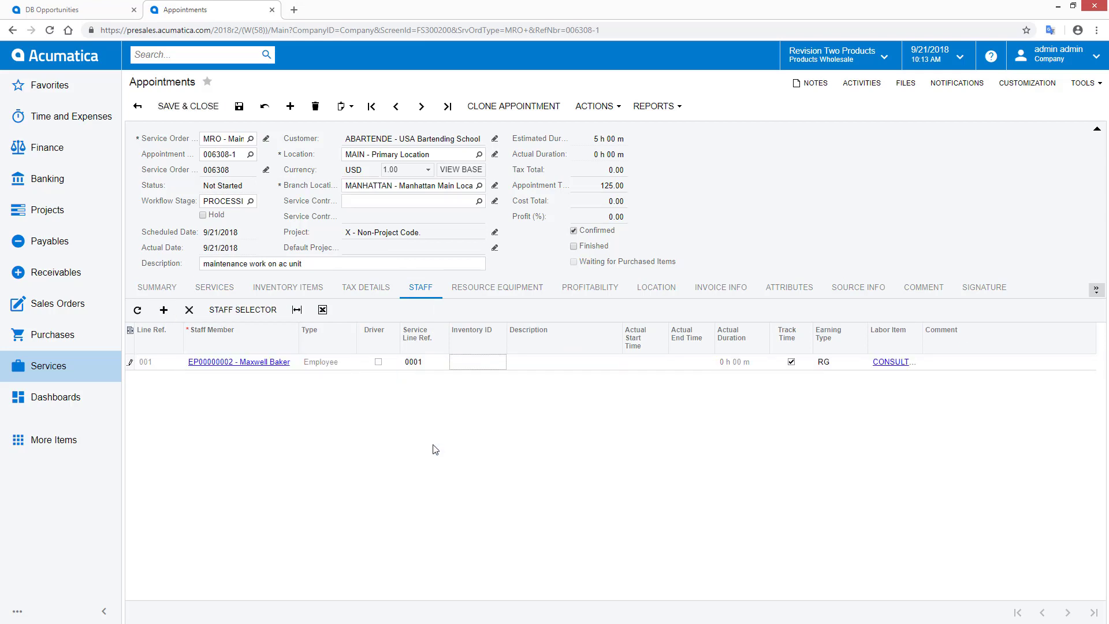
{"action": "left_click", "coordinate": [239, 105]}
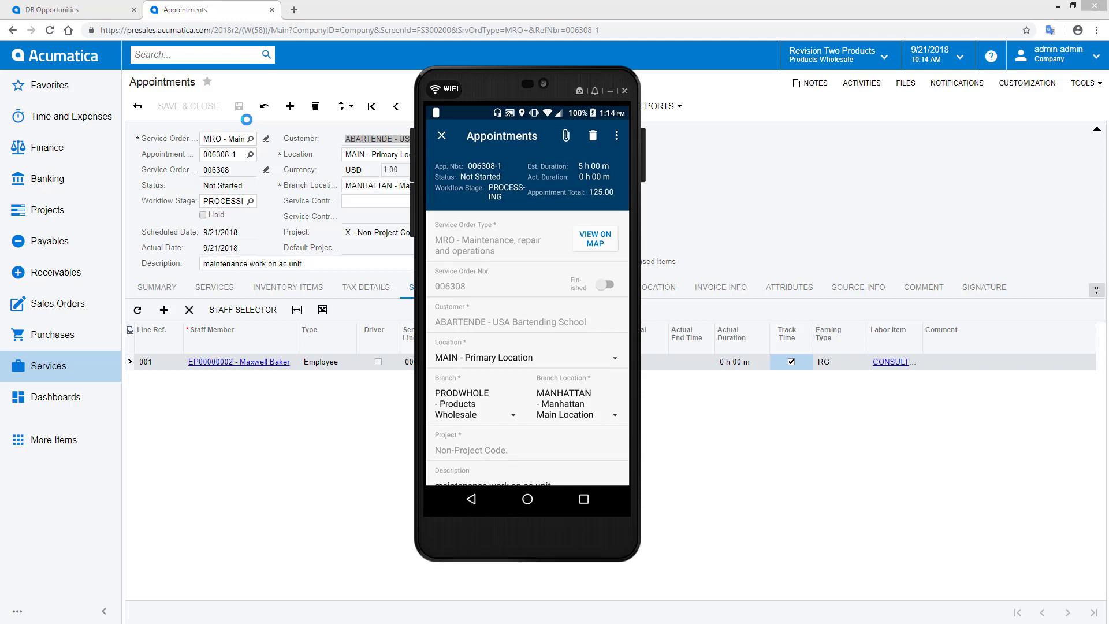
{"action": "left_click", "coordinate": [595, 239]}
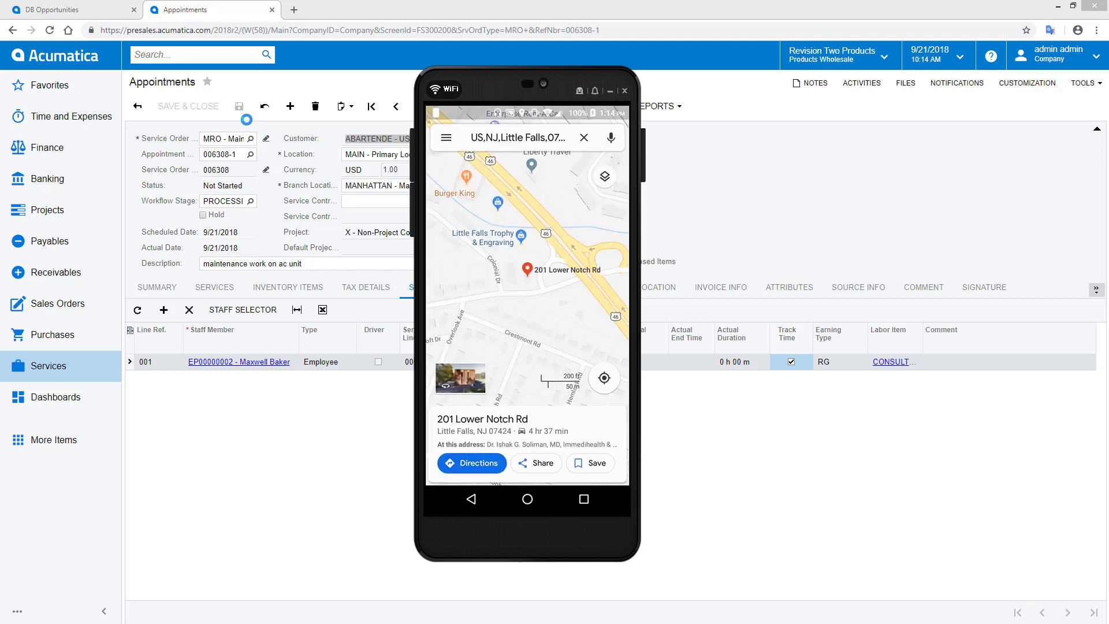
{"action": "left_click", "coordinate": [473, 464]}
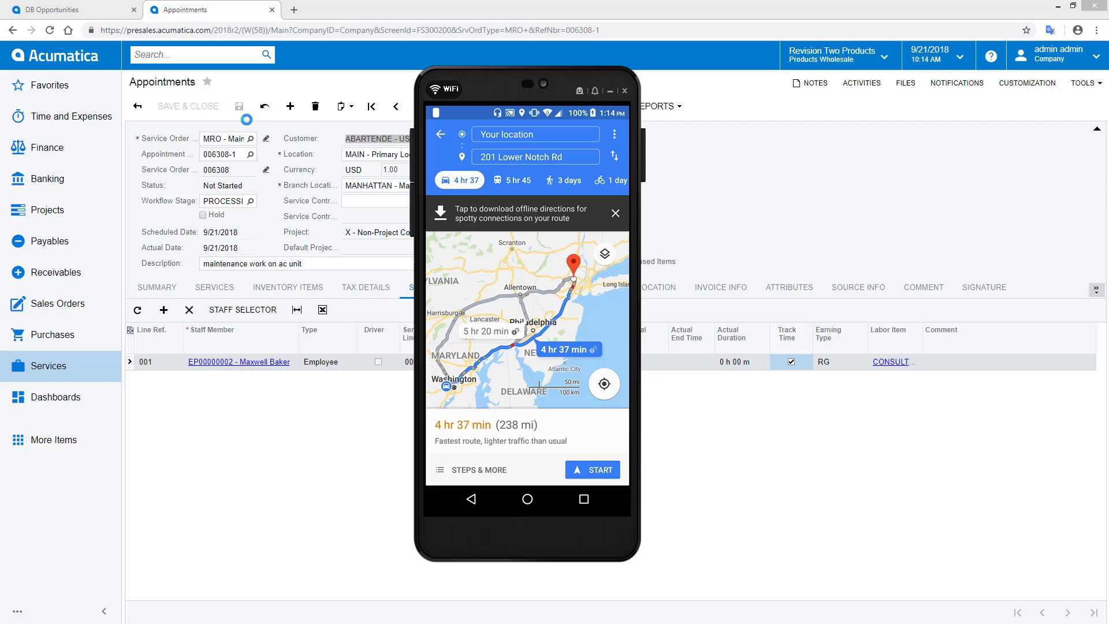
{"action": "left_click", "coordinate": [584, 499]}
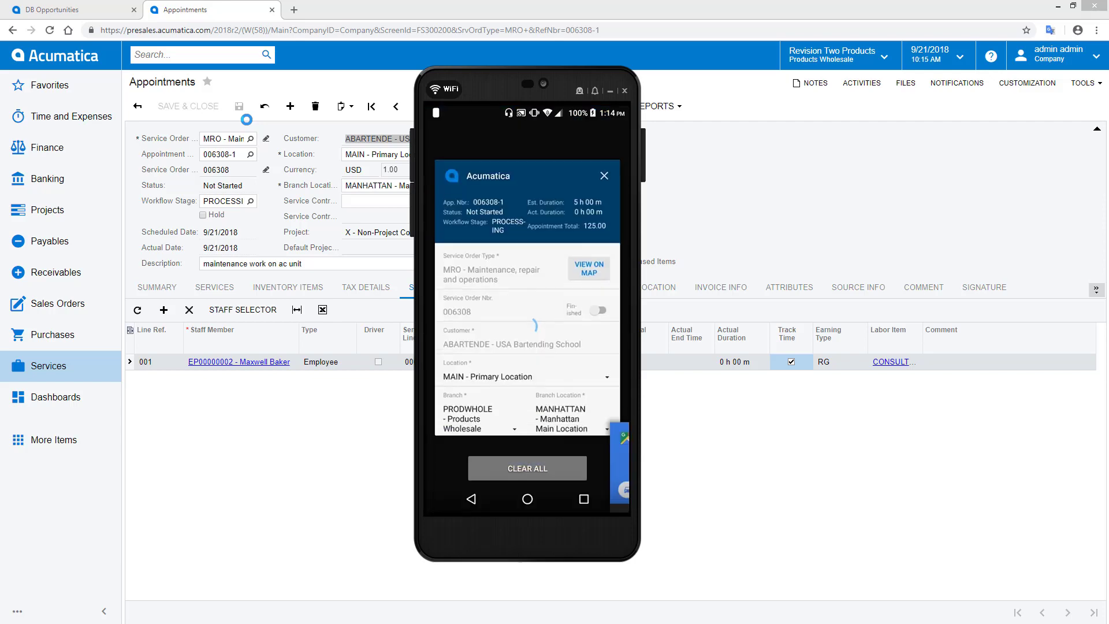
{"action": "scroll", "coordinate": [526, 348], "scroll_direction": "down", "scroll_amount": 5}
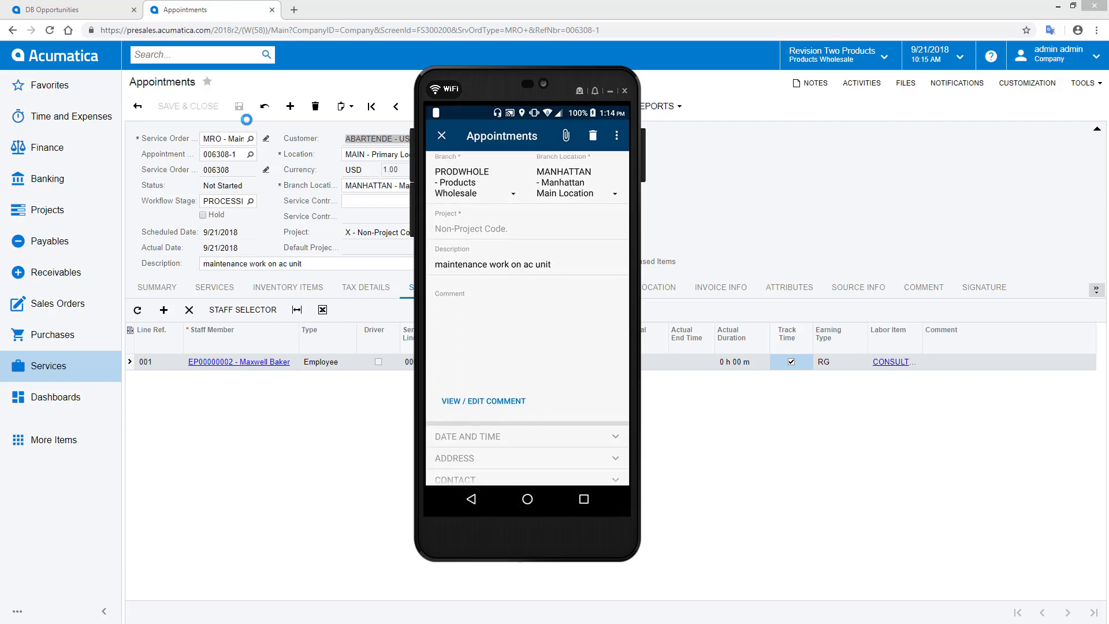
Step: Expand the contact details and dial the customer's phone number
{"action": "left_click", "coordinate": [527, 479]}
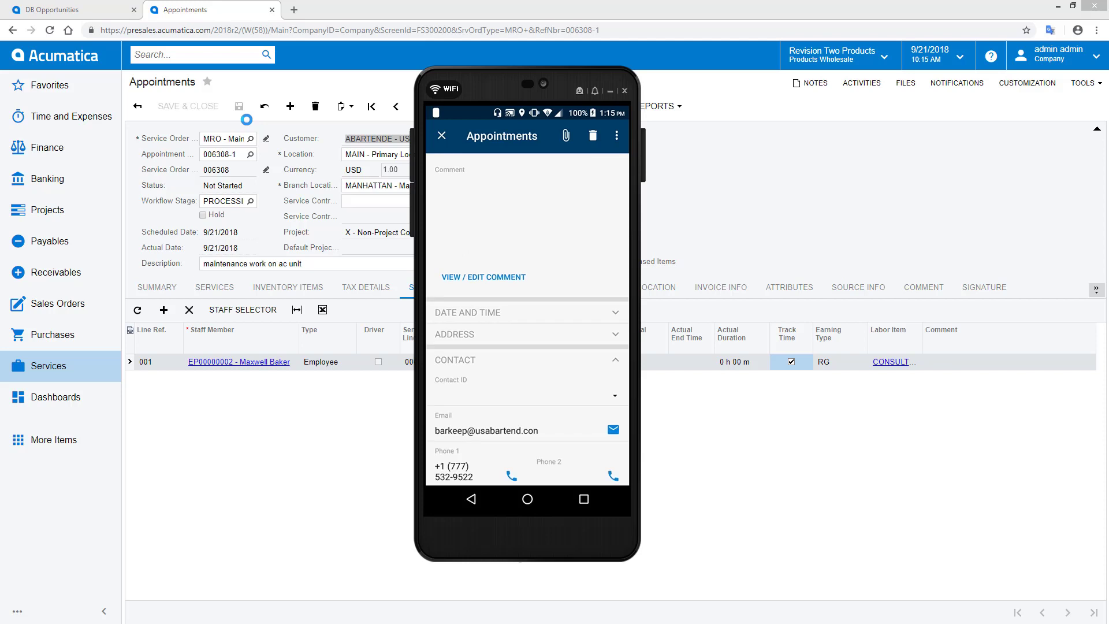
{"action": "left_click", "coordinate": [511, 475]}
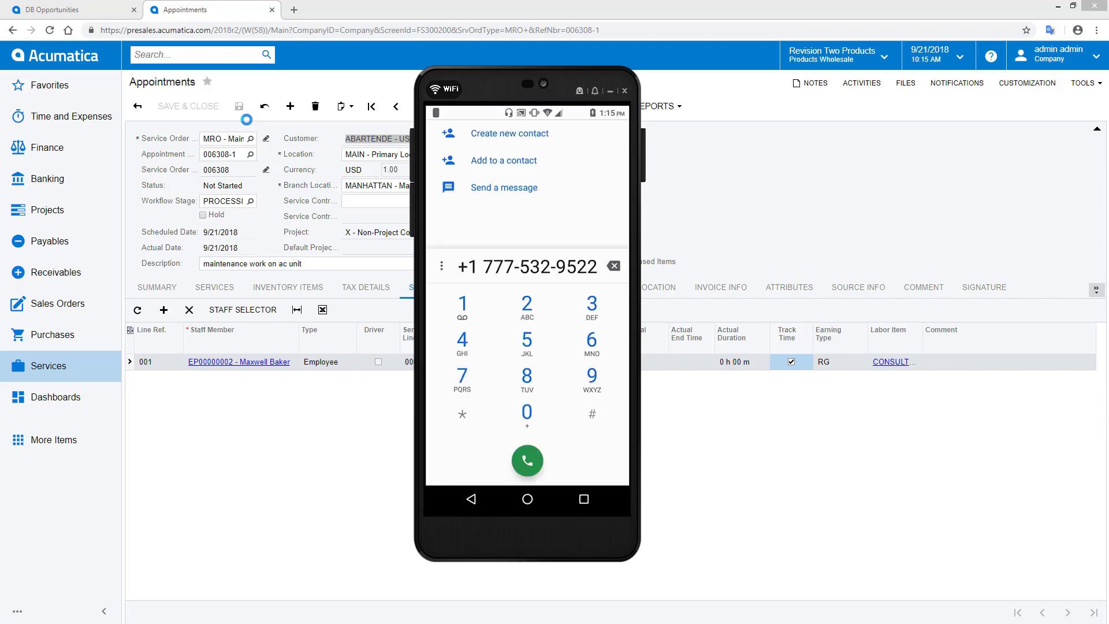
{"action": "left_click", "coordinate": [584, 499]}
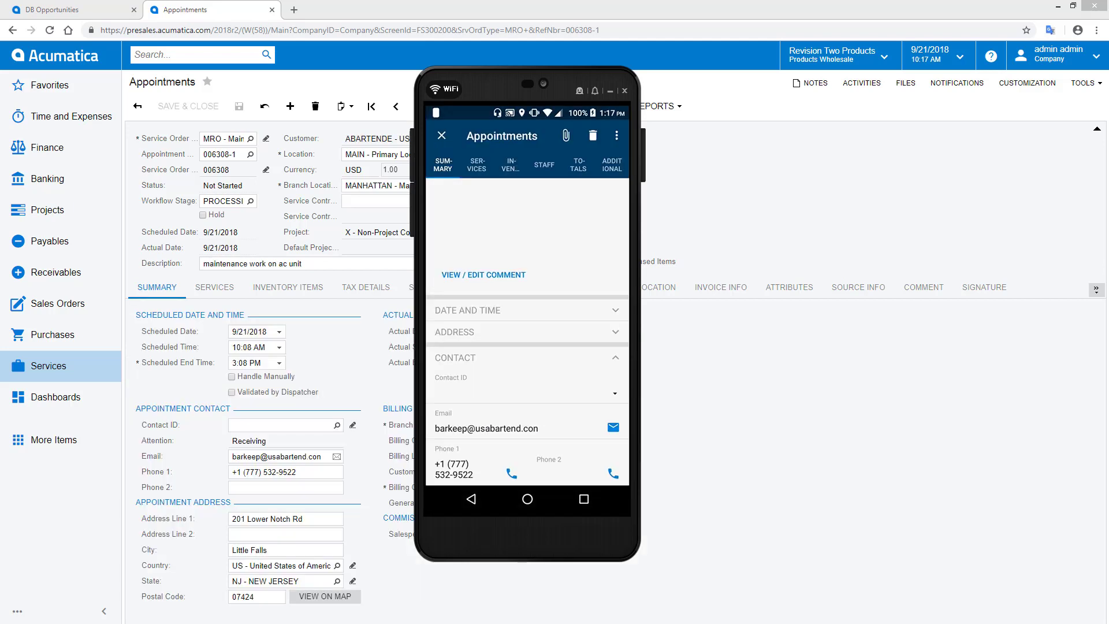
Step: Start appointment 006308-1 from the mobile app's actions menu
{"action": "left_click", "coordinate": [616, 135]}
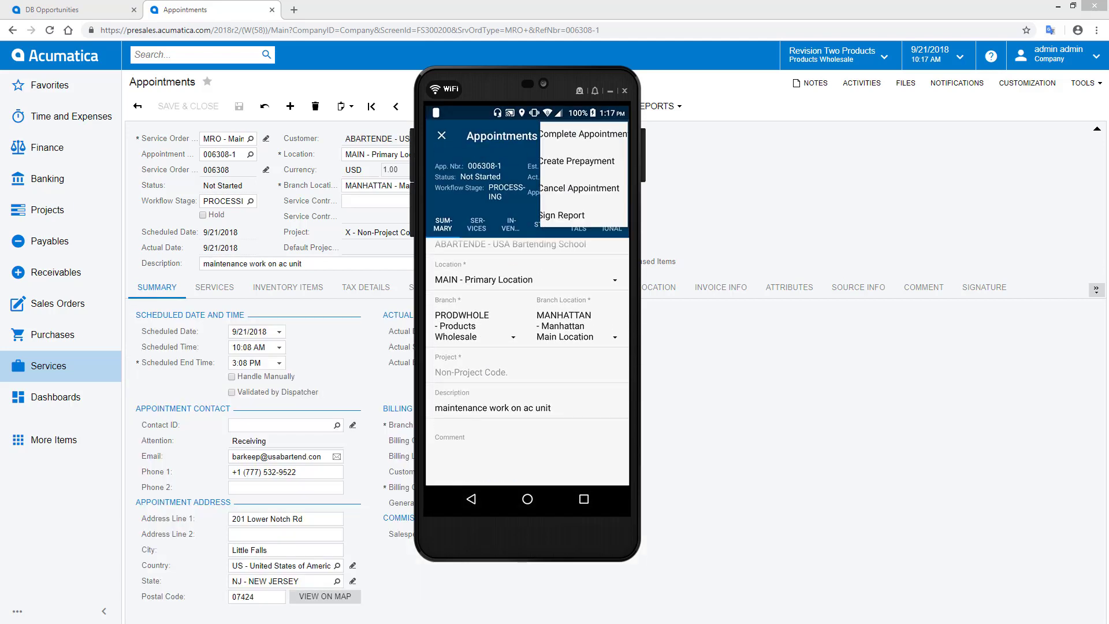
{"action": "left_click", "coordinate": [555, 134]}
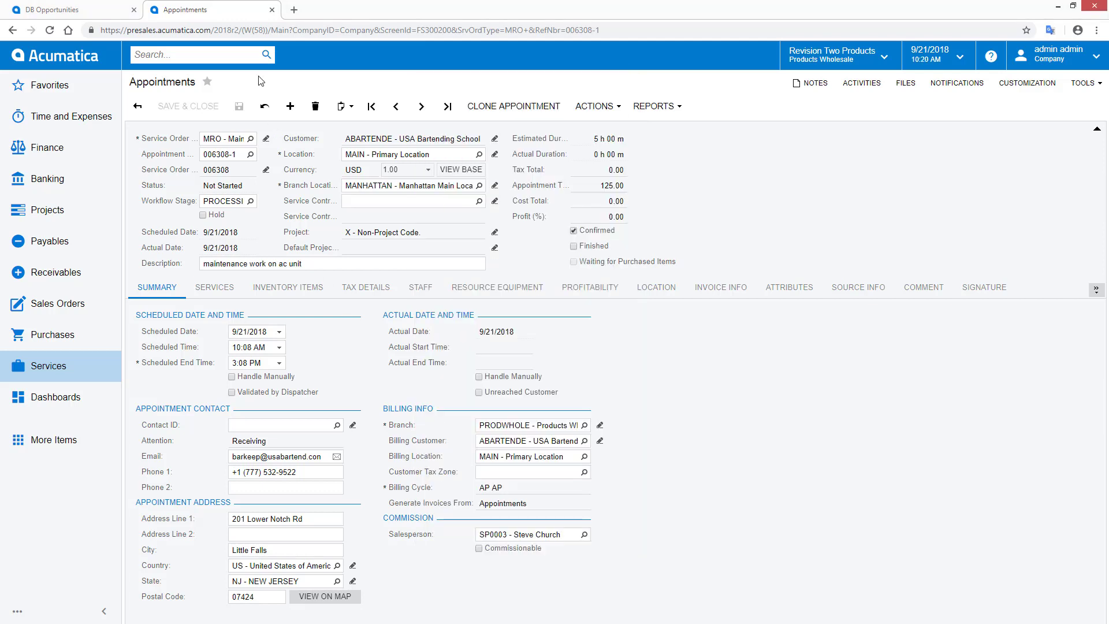
Step: Refresh the appointment and check the technician's start location on a map
{"action": "left_click", "coordinate": [264, 106]}
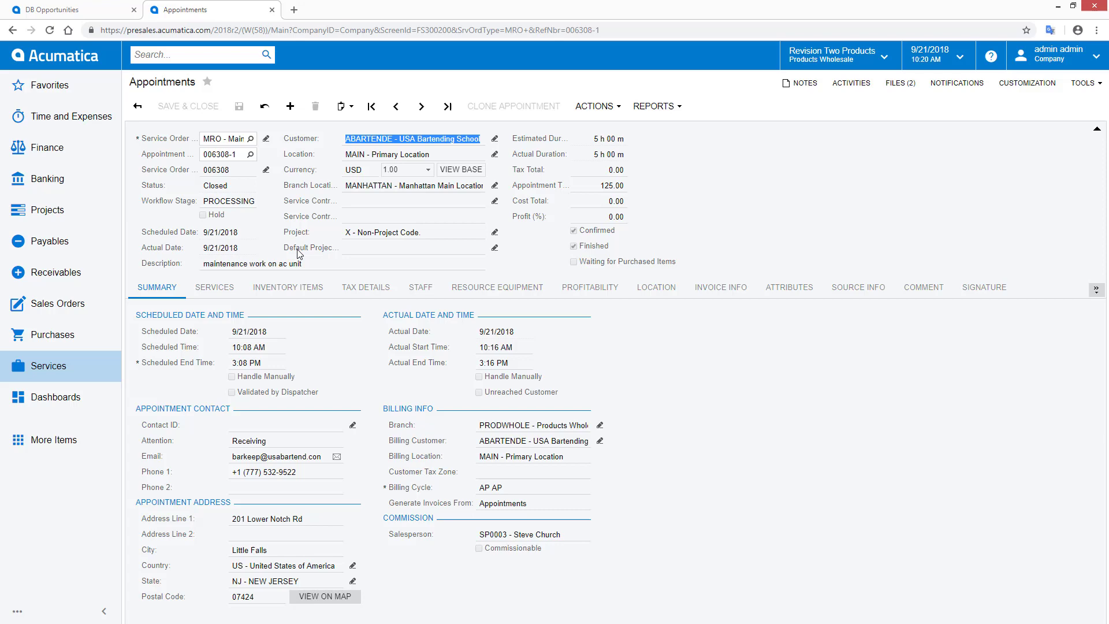
{"action": "left_click", "coordinate": [665, 294]}
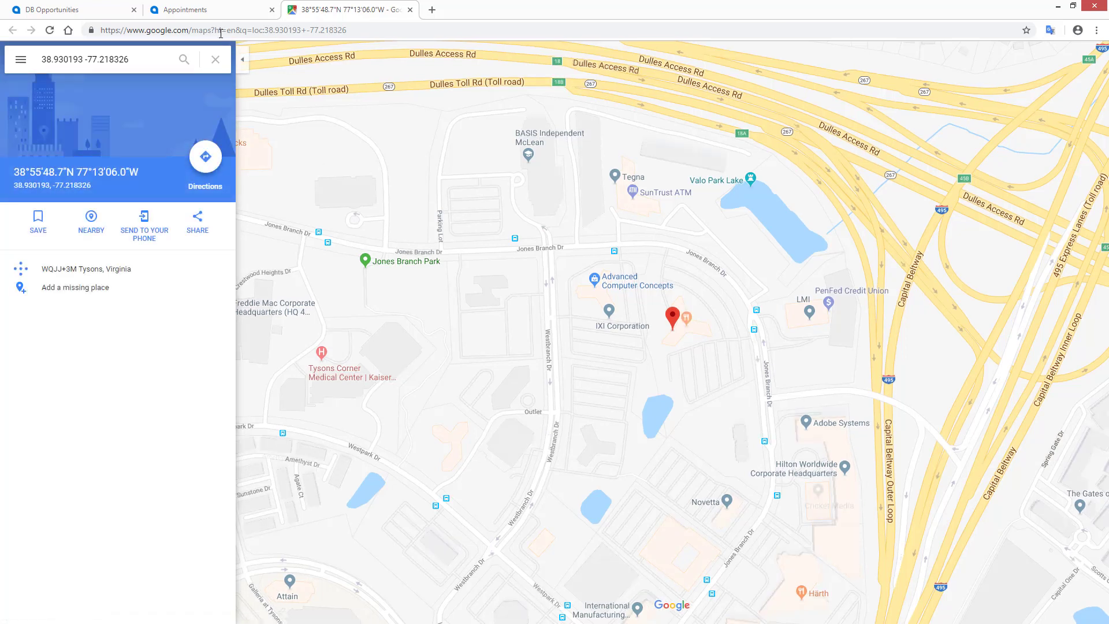
{"action": "left_click", "coordinate": [185, 10]}
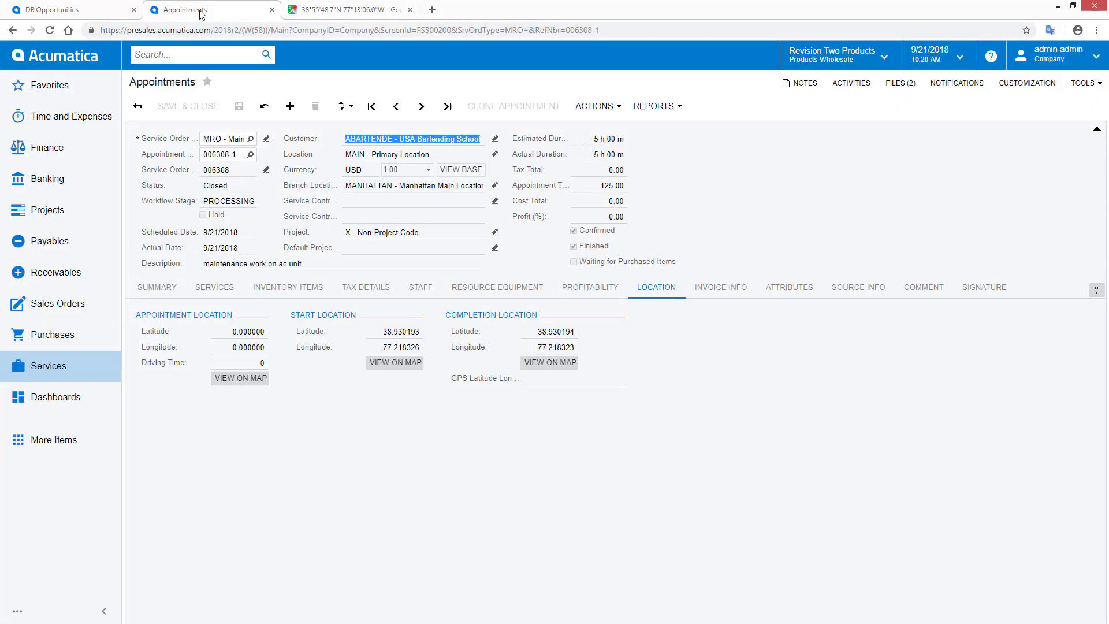
Step: Bring up invoice AR006239 from the appointment's Invoice Info
{"action": "left_click", "coordinate": [721, 287]}
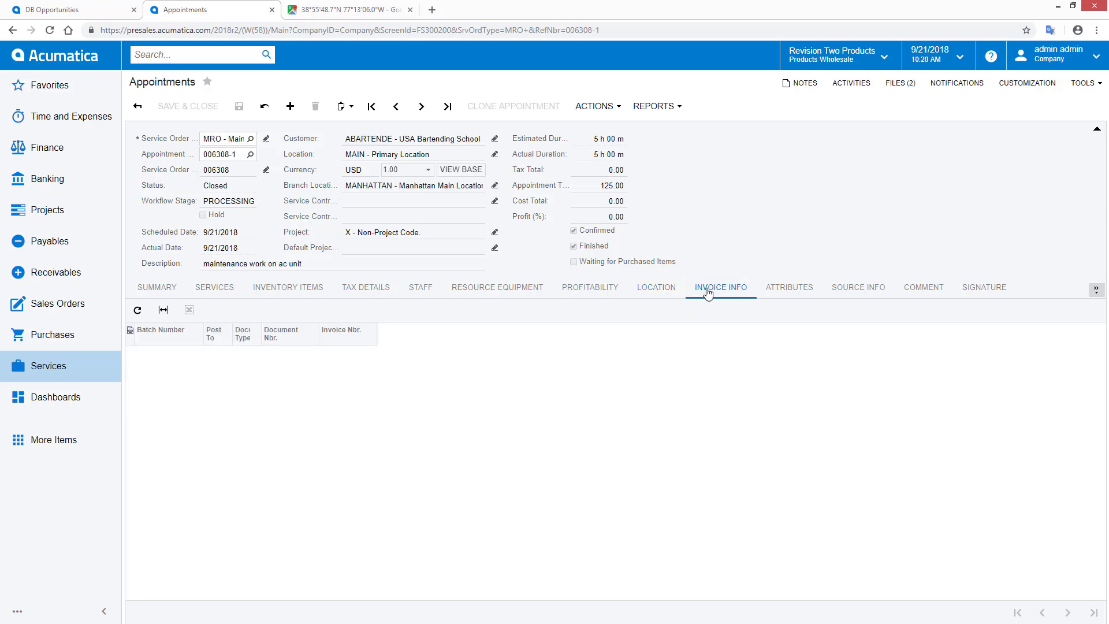
{"action": "left_click", "coordinate": [341, 354]}
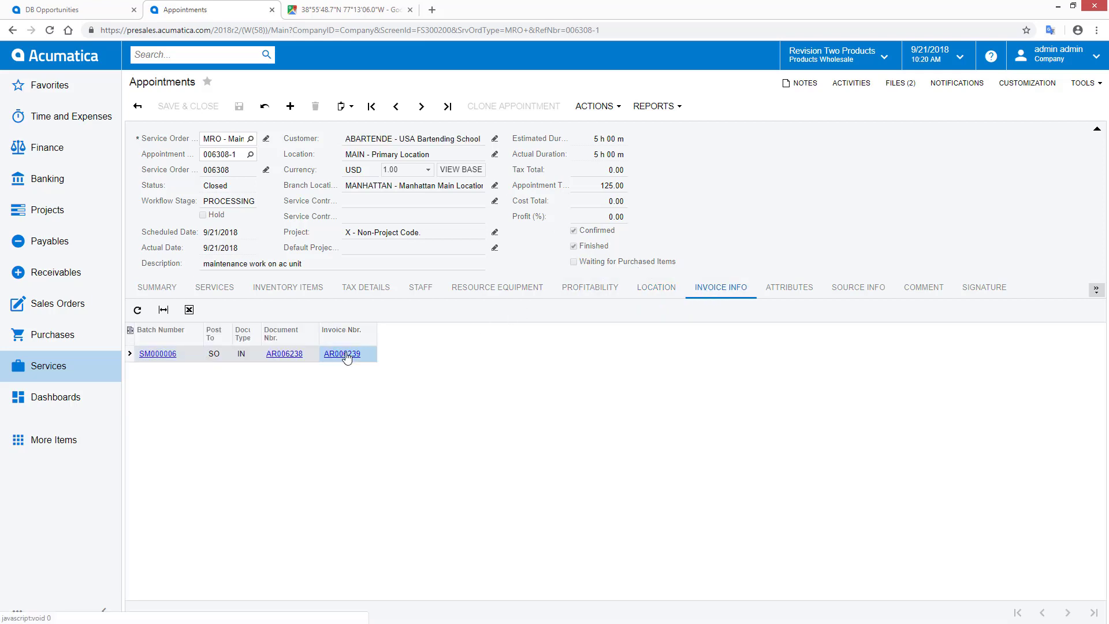
Step: Release invoice AR006239 via Actions so it is Closed with the 125.00 prepayment applied and 0.00 balance
{"action": "left_click", "coordinate": [754, 260]}
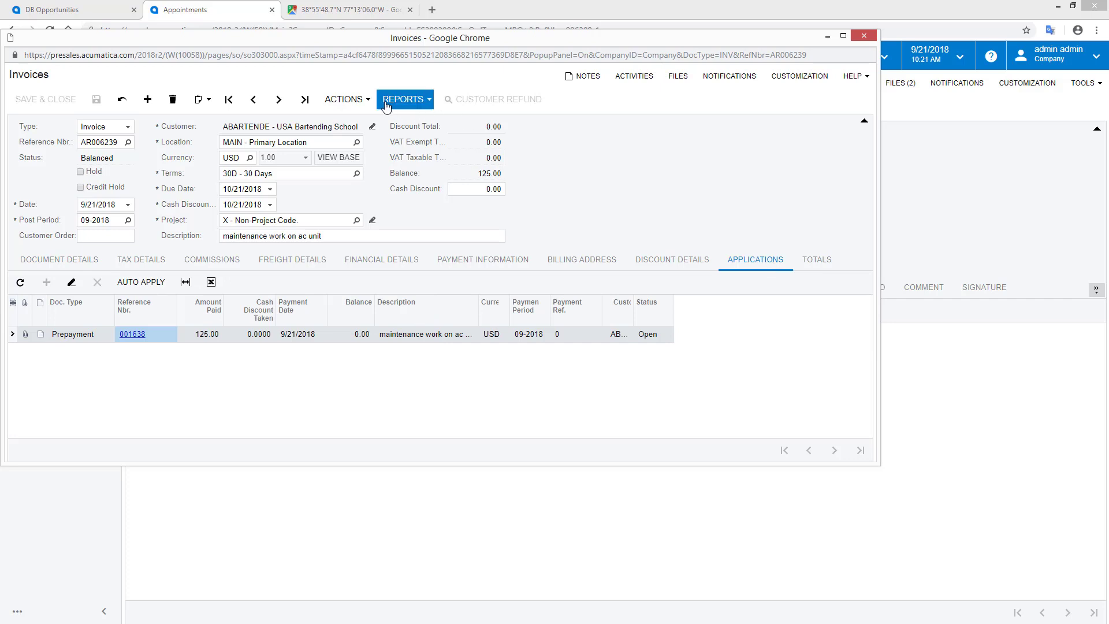
{"action": "left_click", "coordinate": [343, 100]}
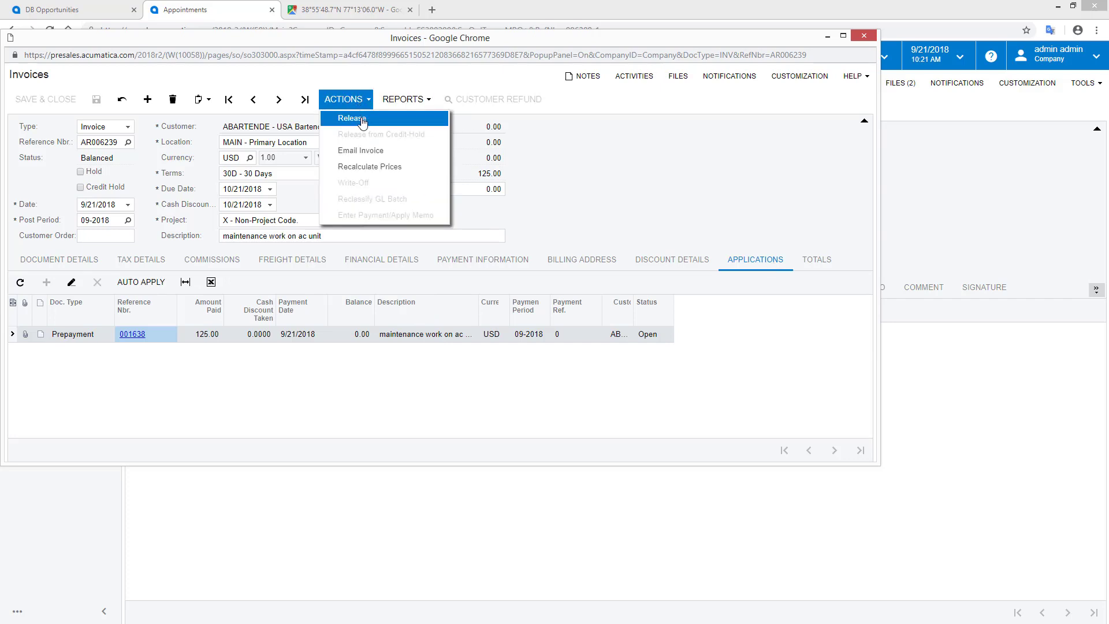
{"action": "left_click", "coordinate": [352, 118]}
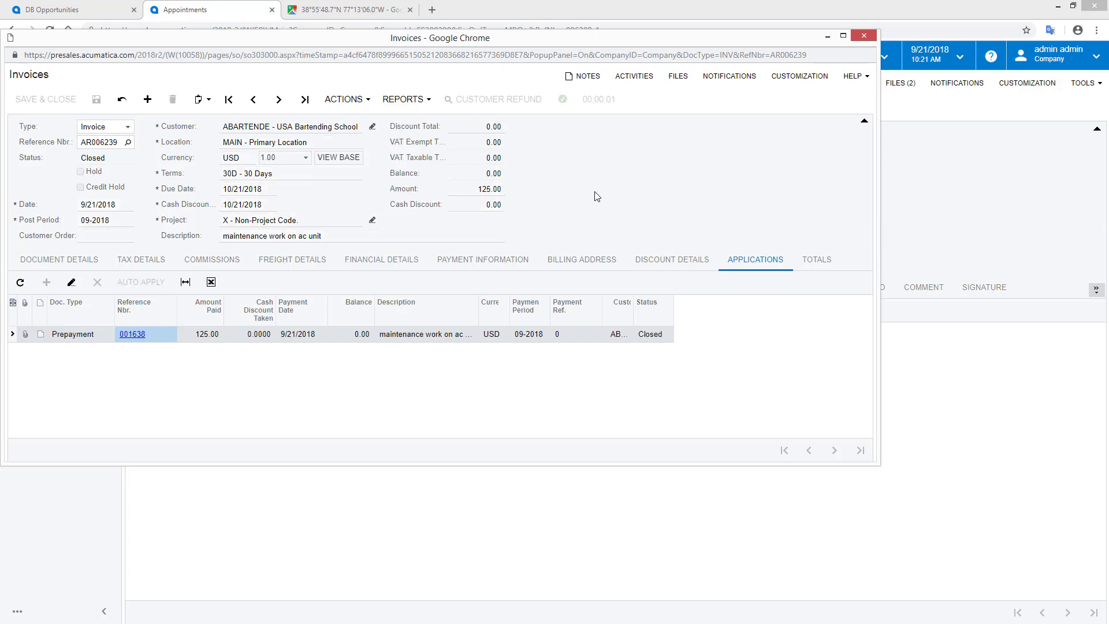
{"action": "left_click", "coordinate": [816, 259]}
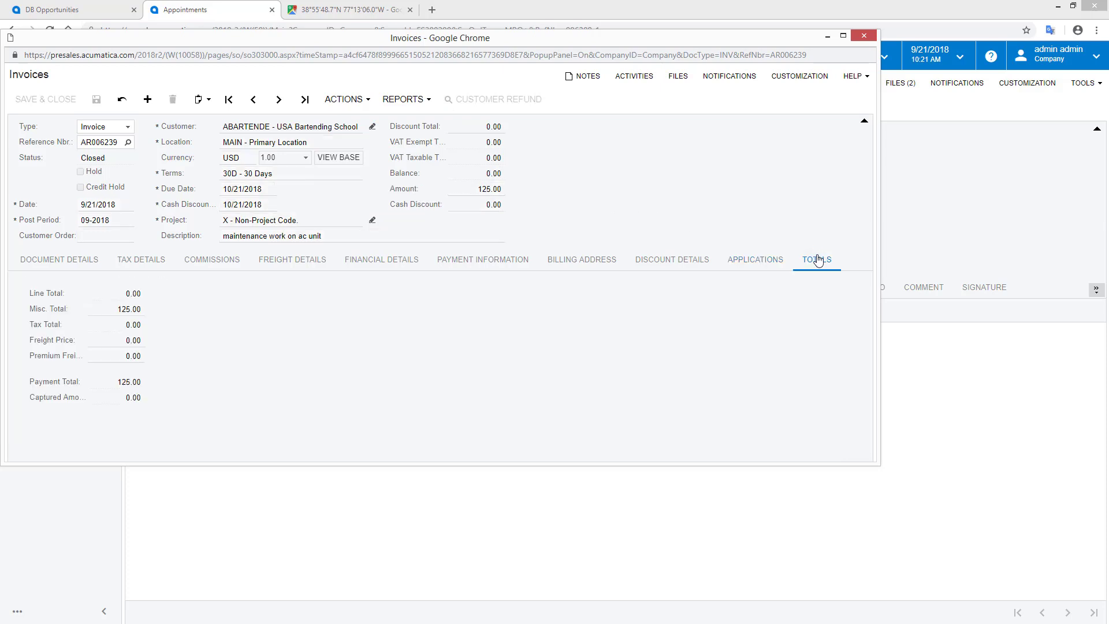